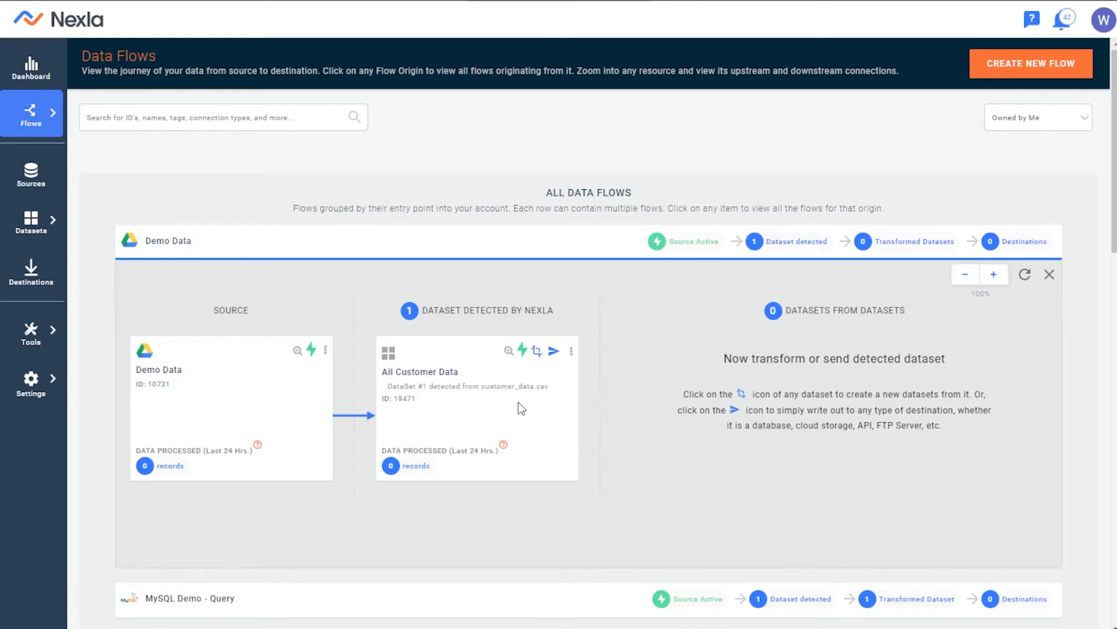
Create a new dataset from All Customer Data and add the state attribute to its draft, filtered to values equal to California.
left_click(536, 351)
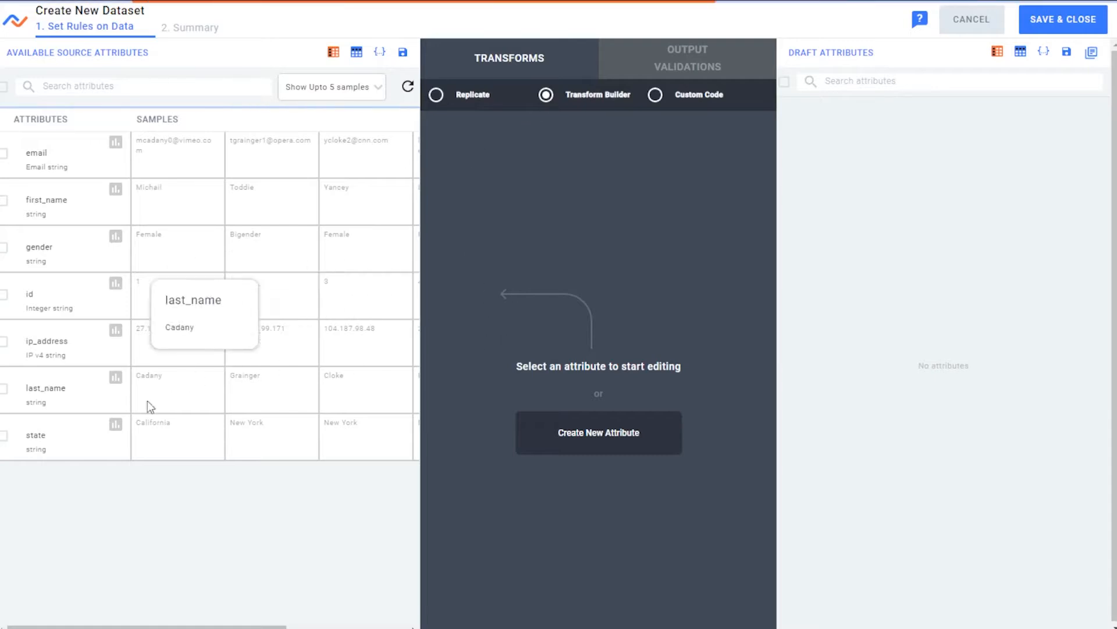
left_click(11, 435)
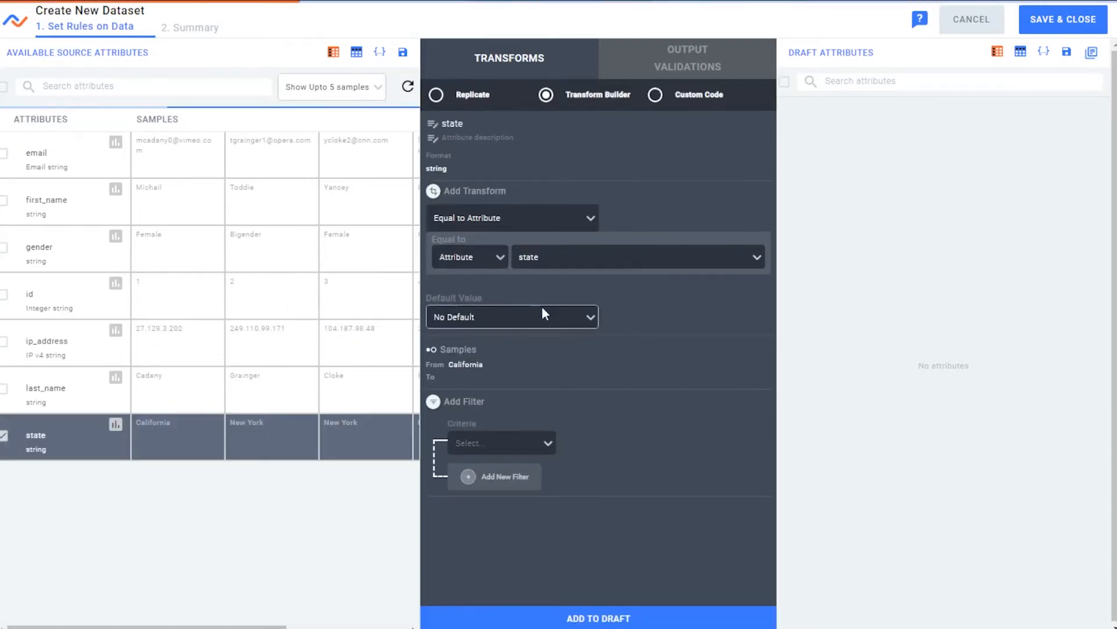
left_click(500, 444)
left_click(505, 471)
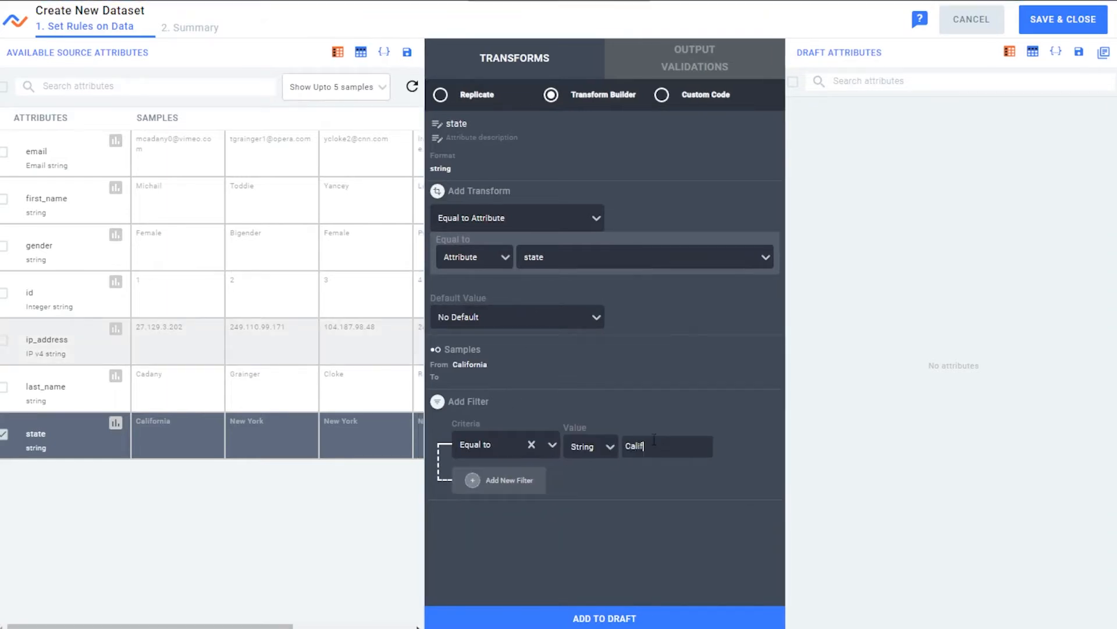
left_click(601, 621)
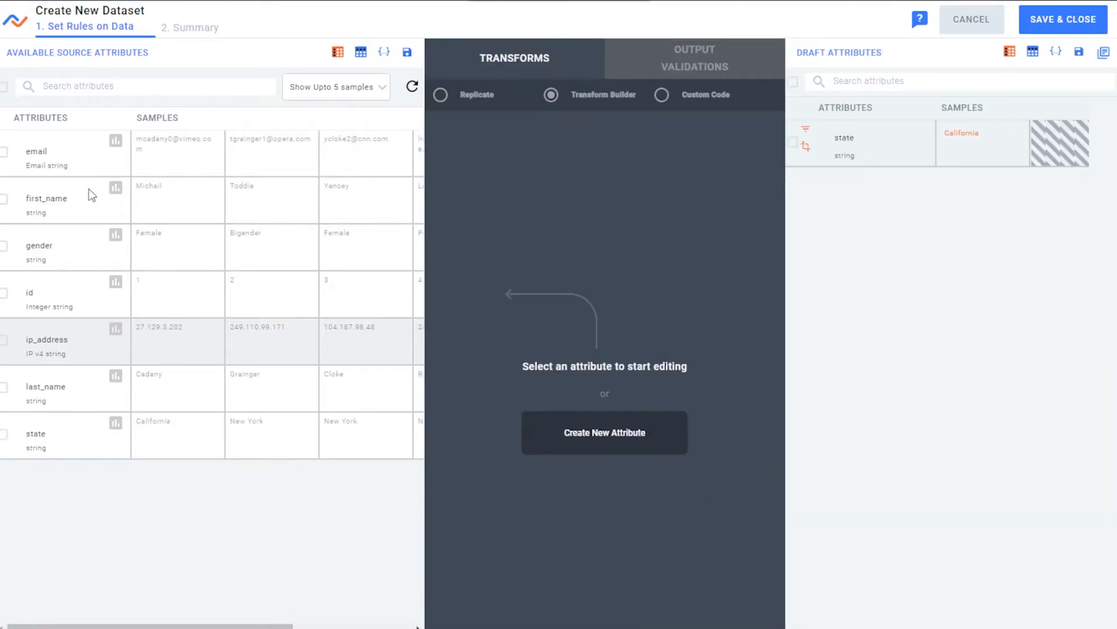
Add the first_name, gender, id and last_name attributes to the dataset draft without changes.
left_click(7, 204)
left_click(5, 247)
left_click(4, 294)
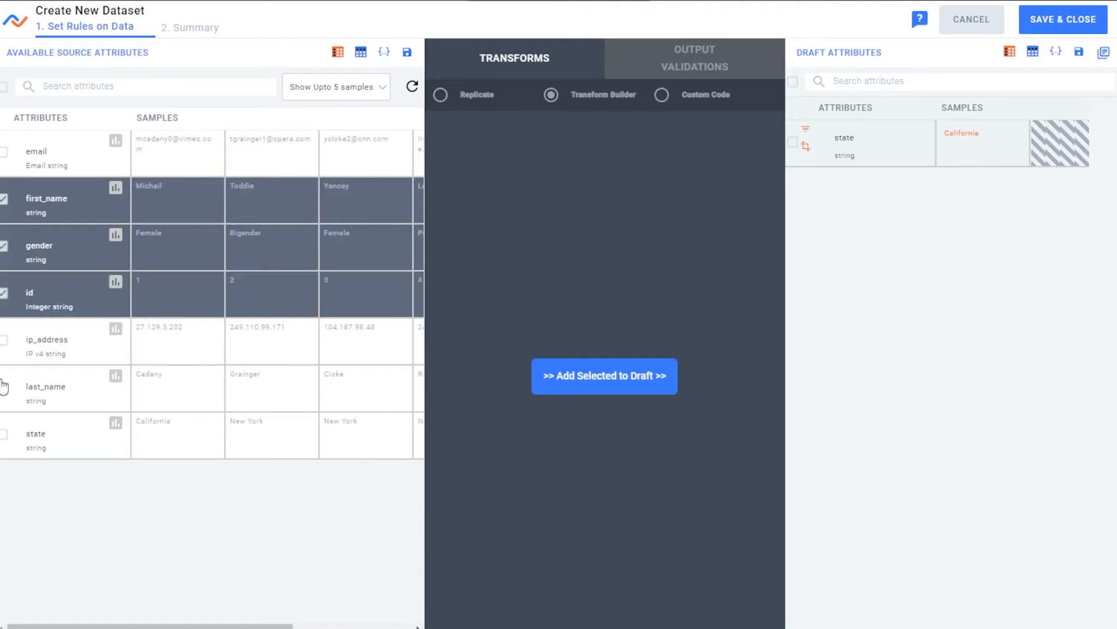
left_click(4, 386)
left_click(630, 372)
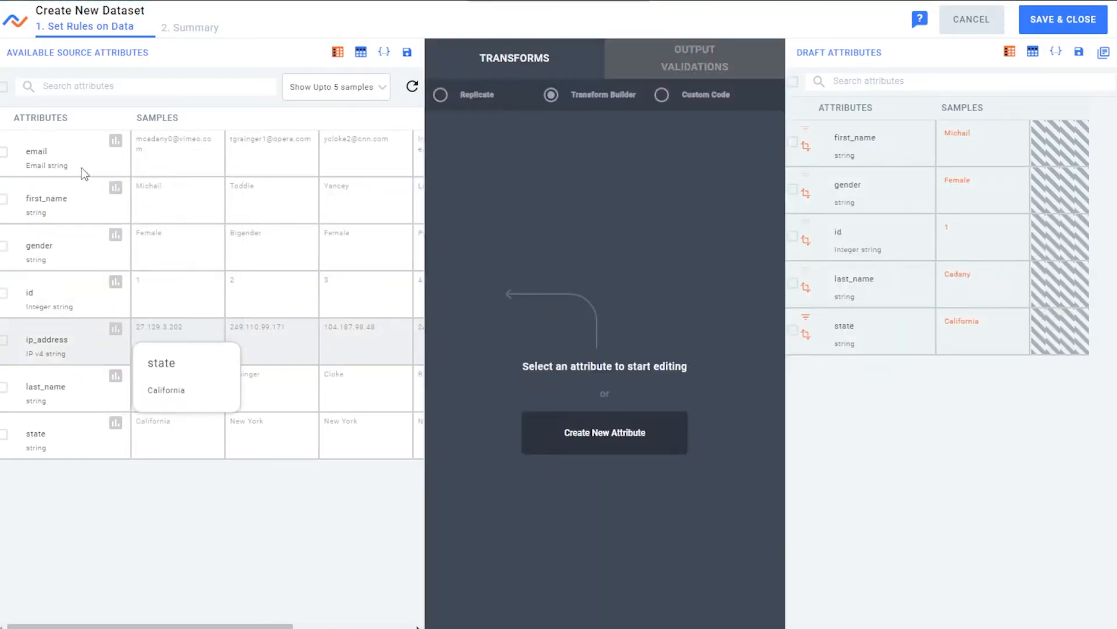
Apply the Hash SHA256 transform to the email attribute and add it to the draft.
left_click(5, 155)
left_click(519, 220)
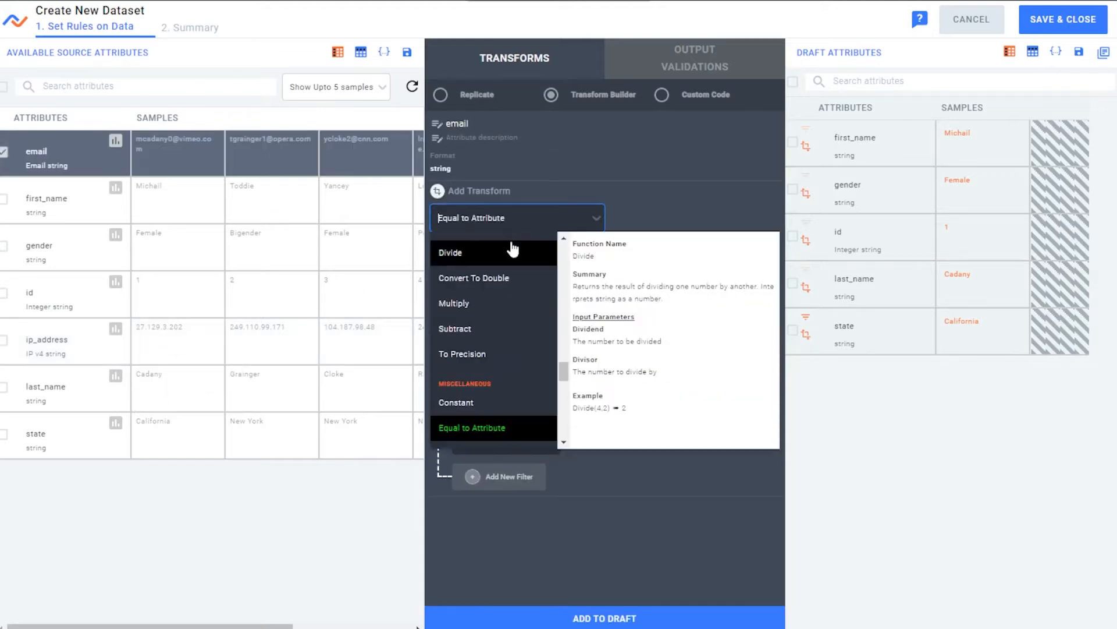
scroll(511, 337, "down", 2)
scroll(511, 337, "down", 2)
left_click(478, 275)
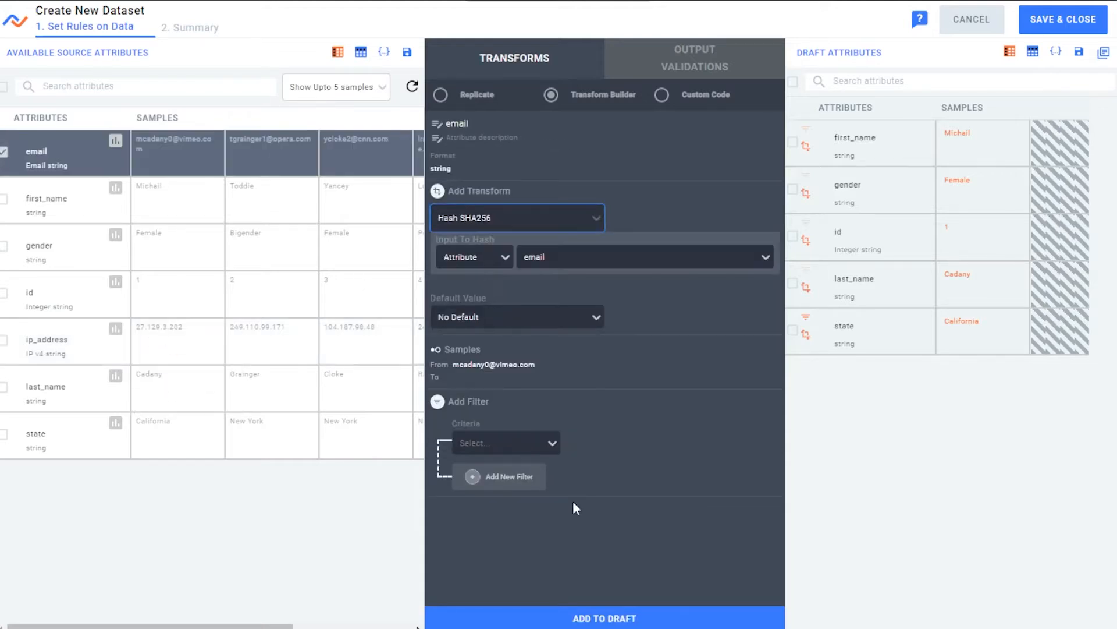
left_click(638, 621)
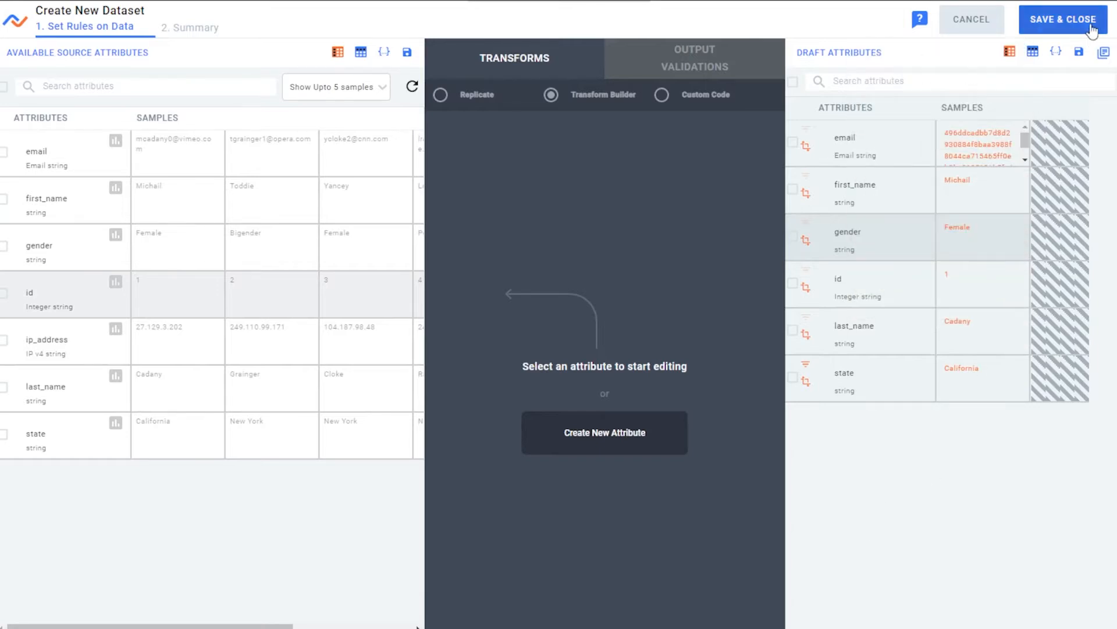
Save and activate the new dataset, and rename it "Customer Data - California".
left_click(1063, 19)
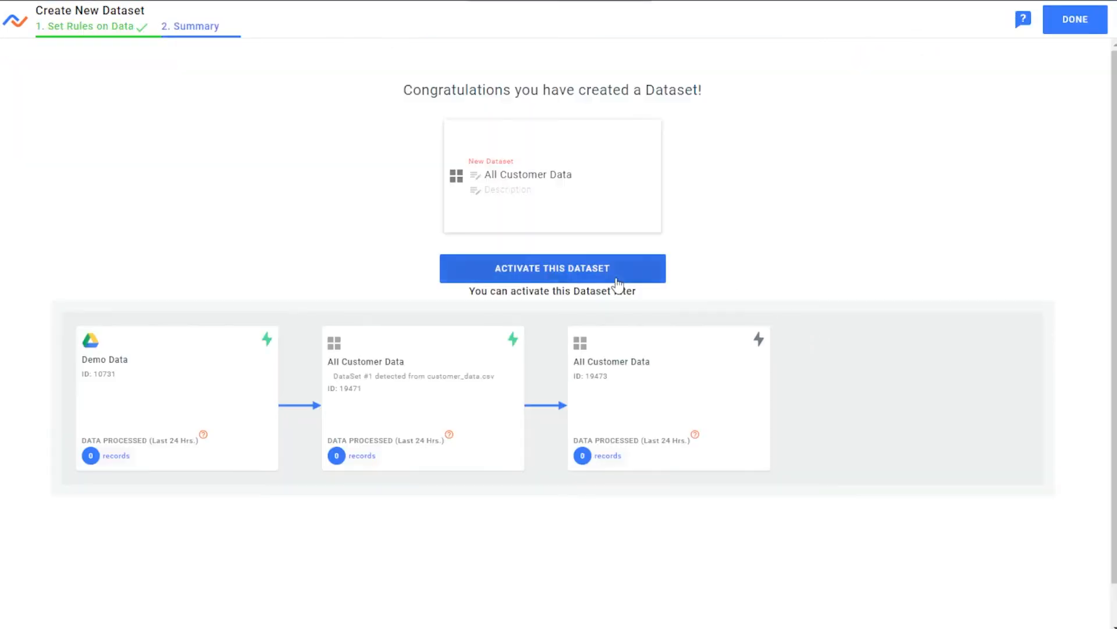
left_click(1075, 20)
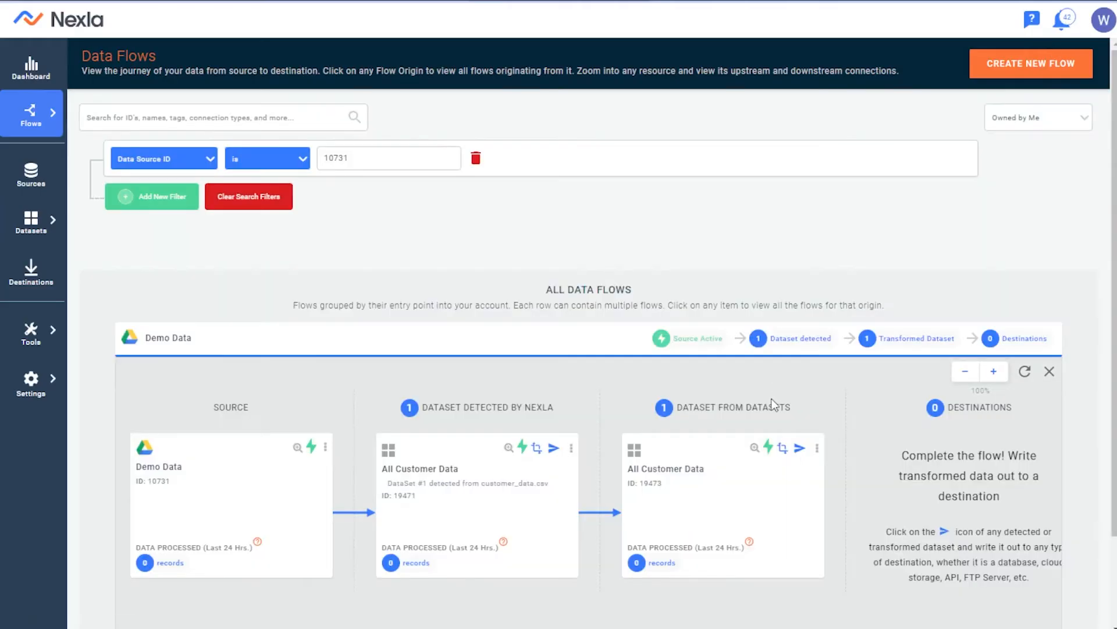
left_click(755, 448)
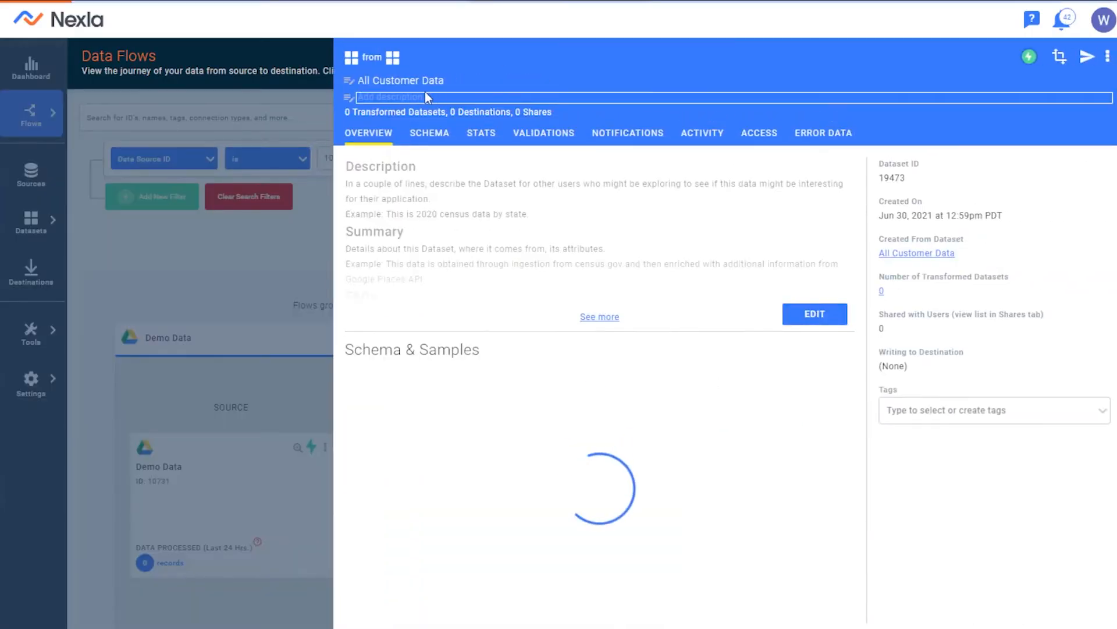
key("ctrl+a")
type("Customer ")
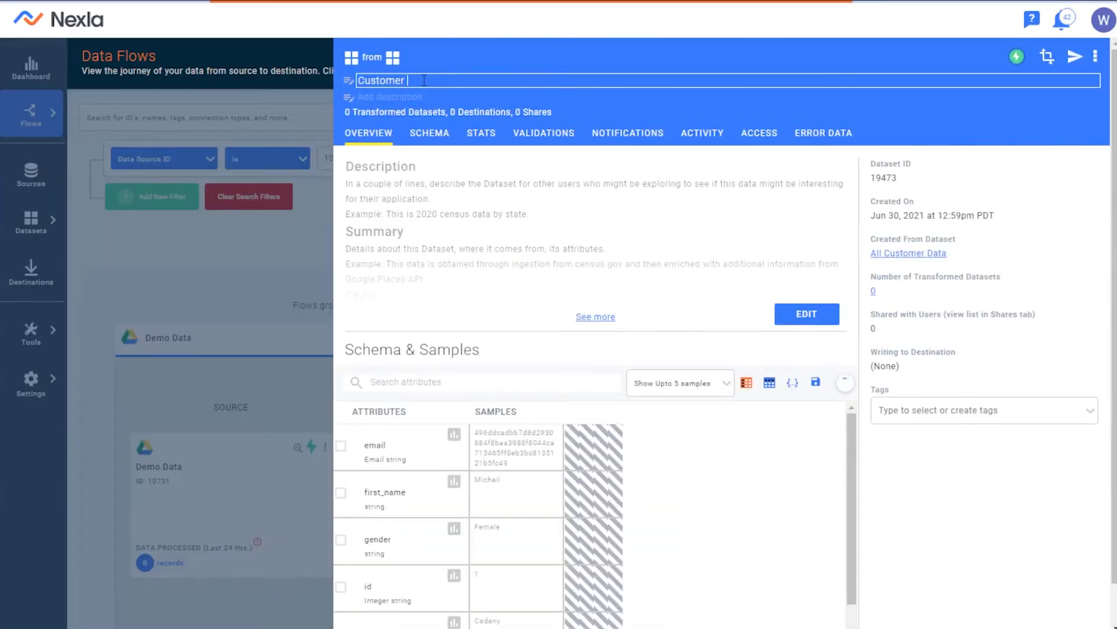
type("Data - California")
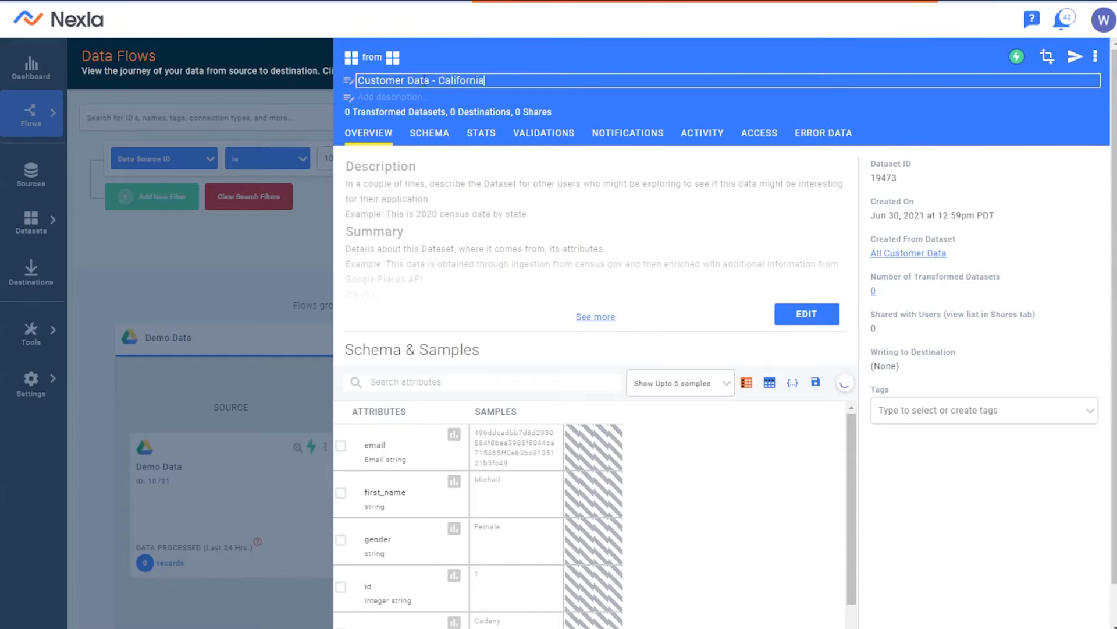
left_click(168, 341)
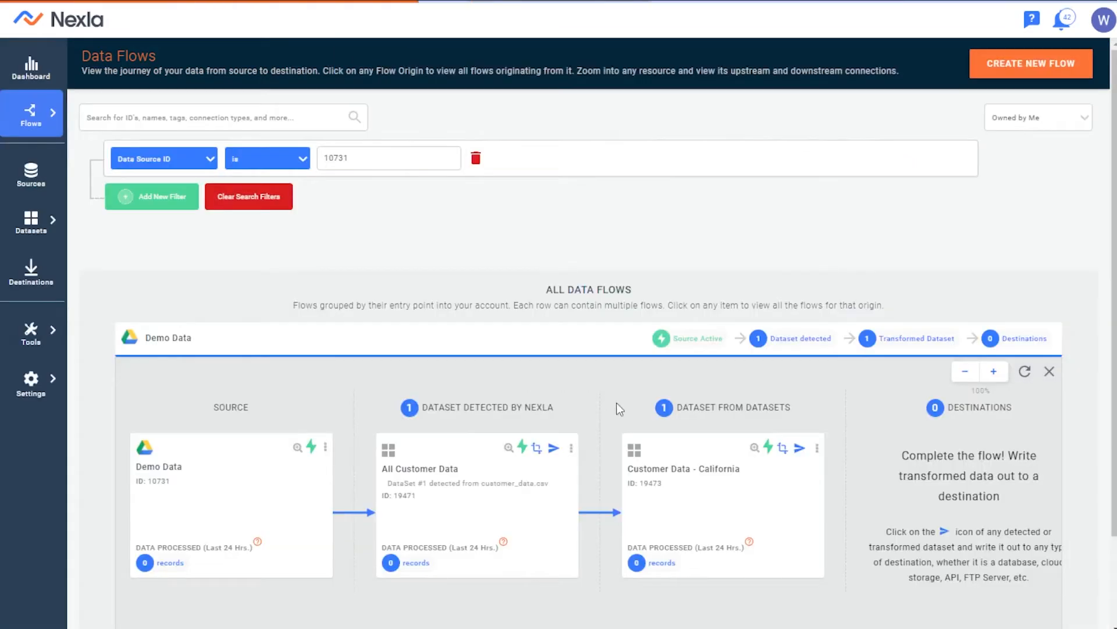
Start sending the Customer Data - California dataset to an FTP, SFTP, FTPS destination using the FTP Demo credential created Jan 6, 2021.
scroll(628, 431, "down", 1)
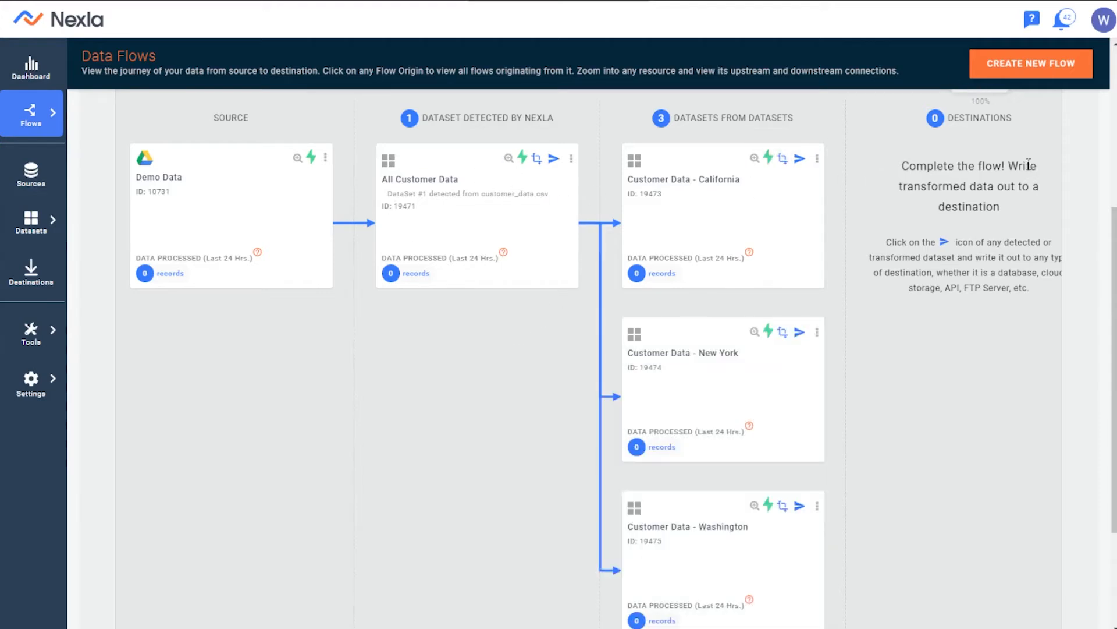
left_click(801, 160)
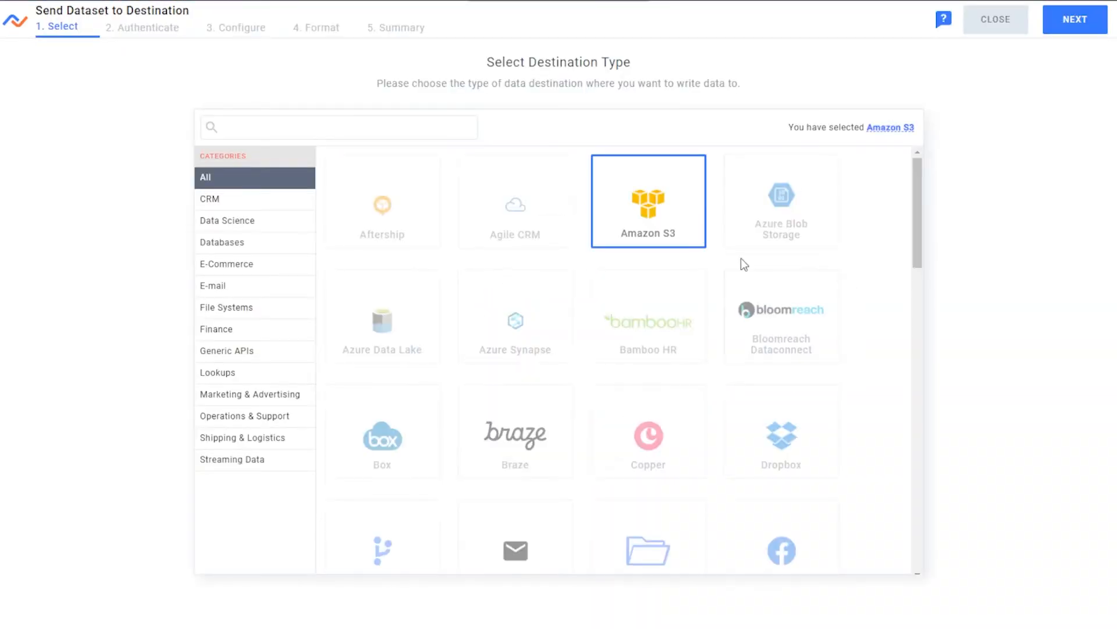
scroll(739, 261, "down", 1)
scroll(736, 259, "down", 5)
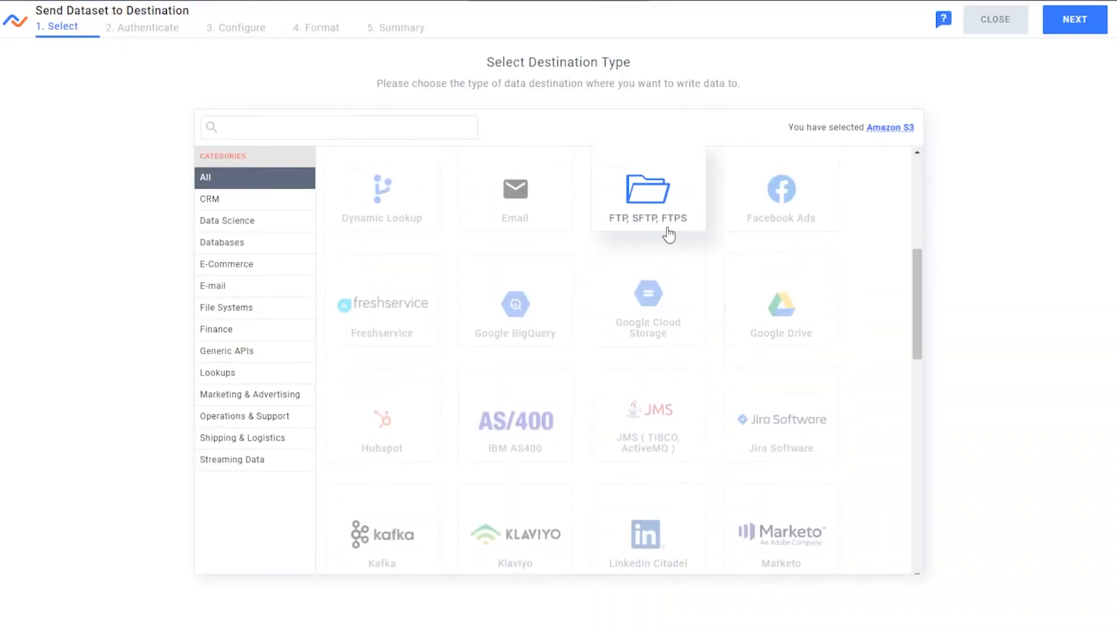
left_click(627, 202)
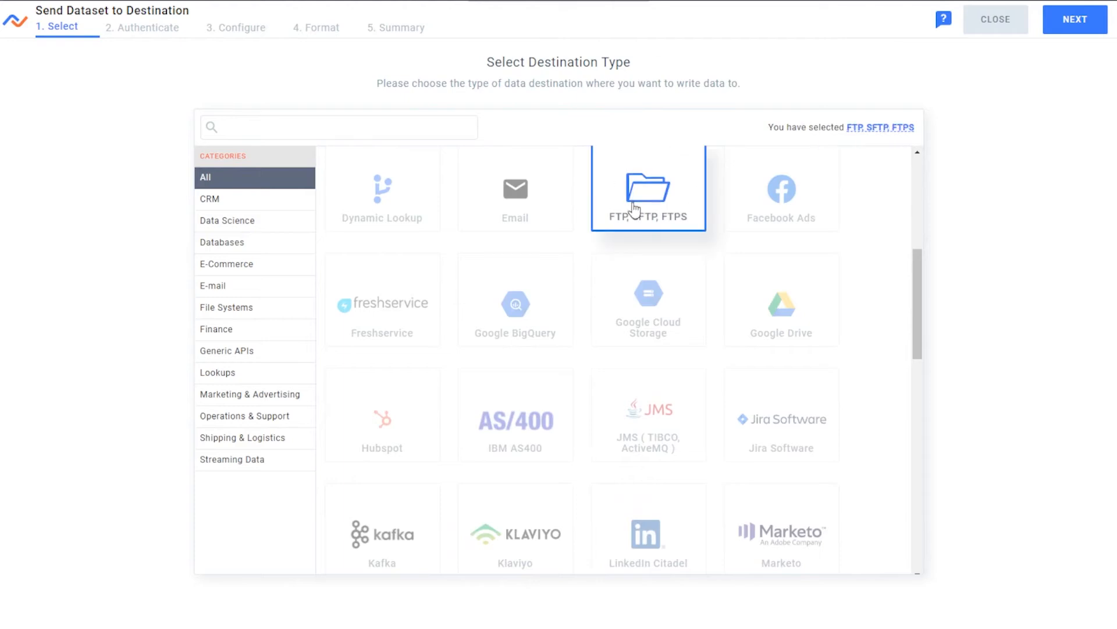
left_click(1070, 30)
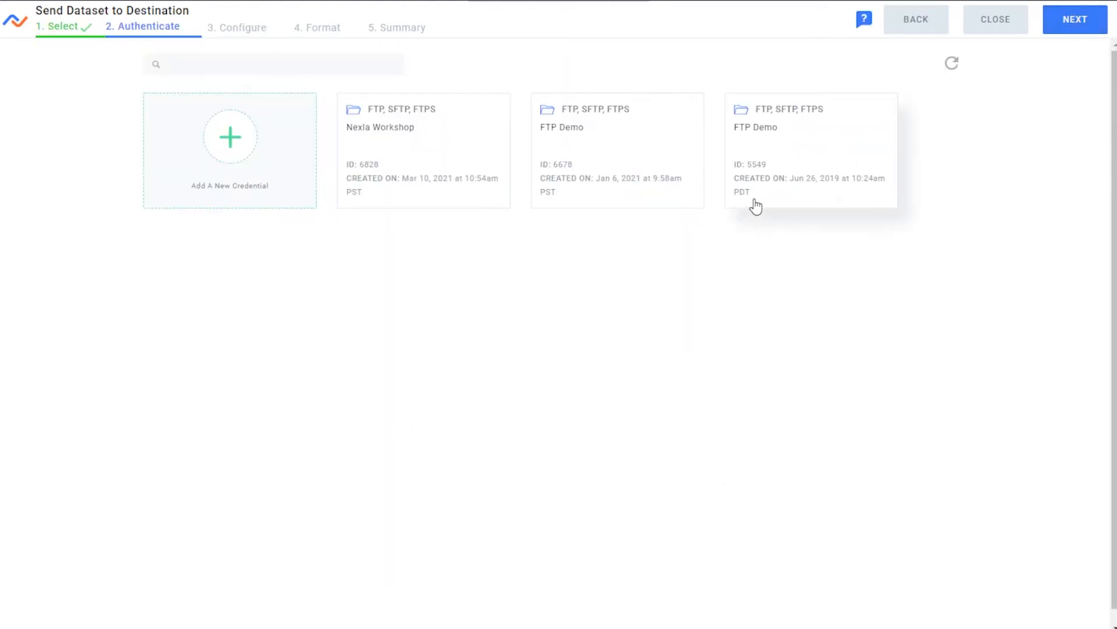
left_click(619, 163)
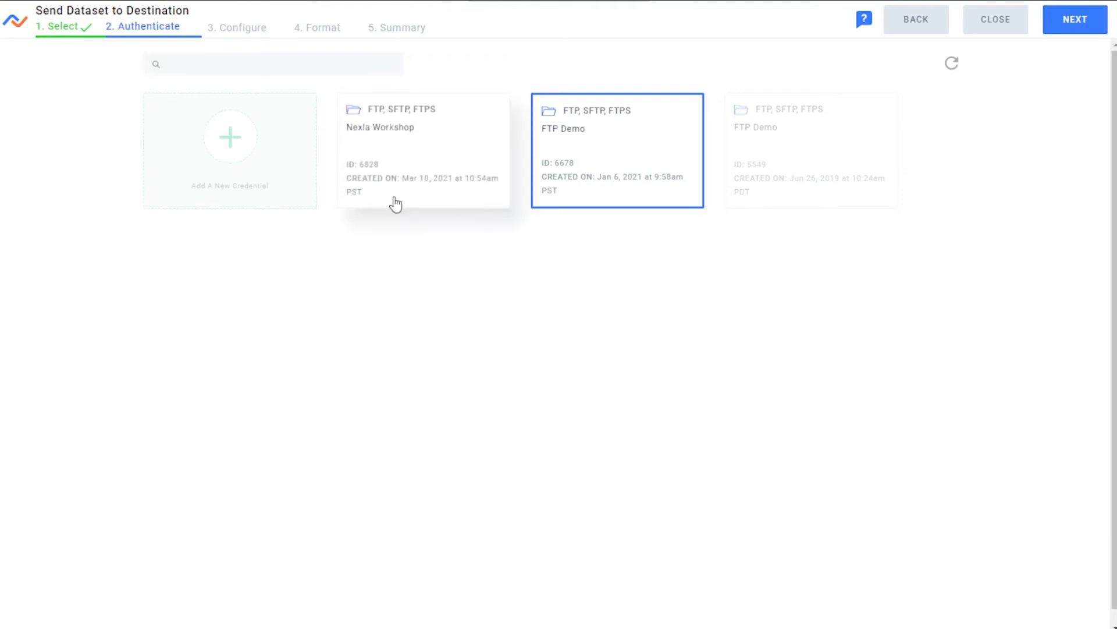
left_click(1047, 32)
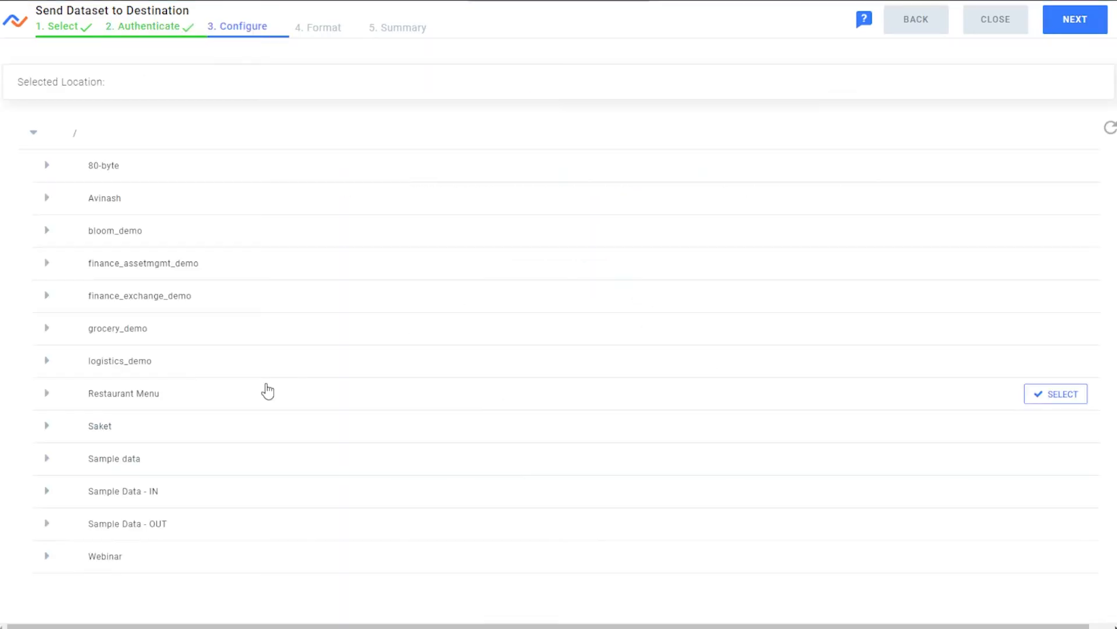
Choose the Webinar folder as the output location, then create and activate the destination.
left_click(1044, 559)
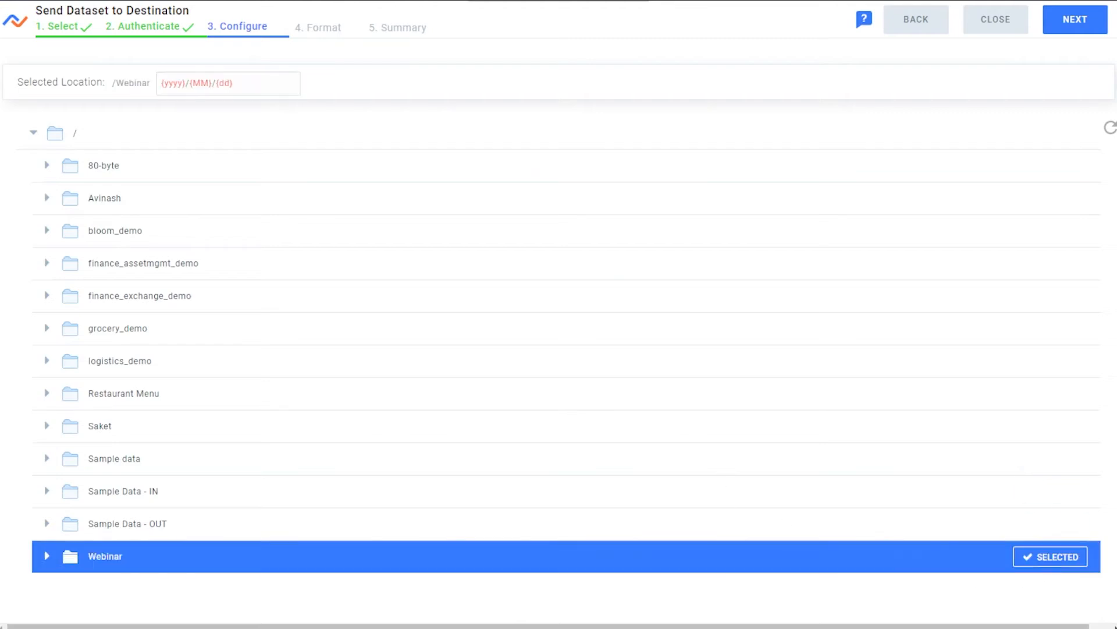
left_click(1078, 28)
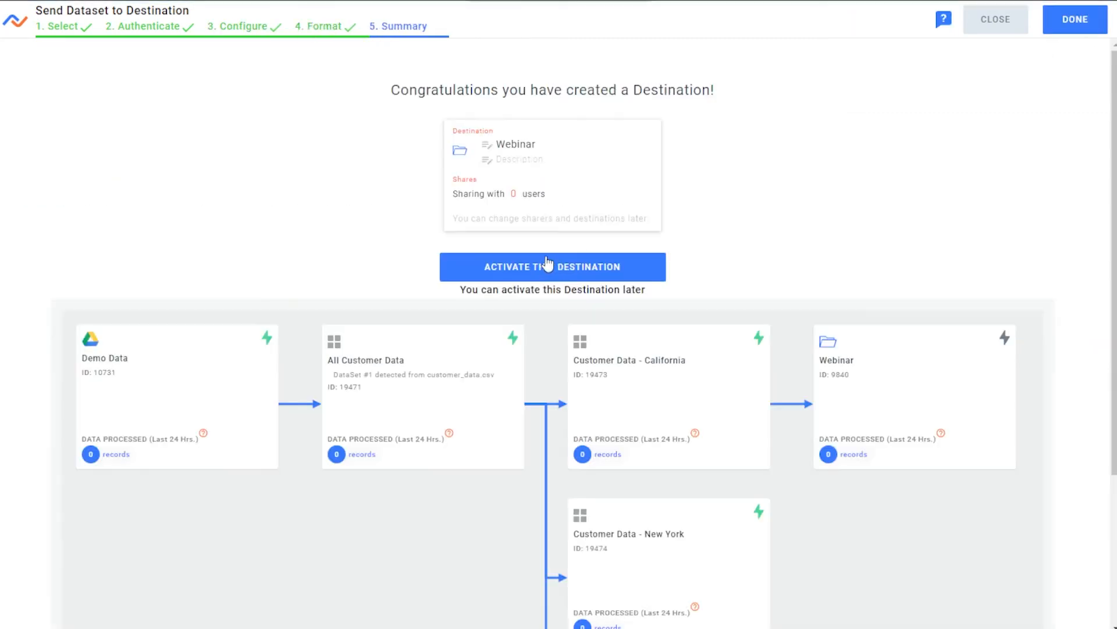
left_click(545, 265)
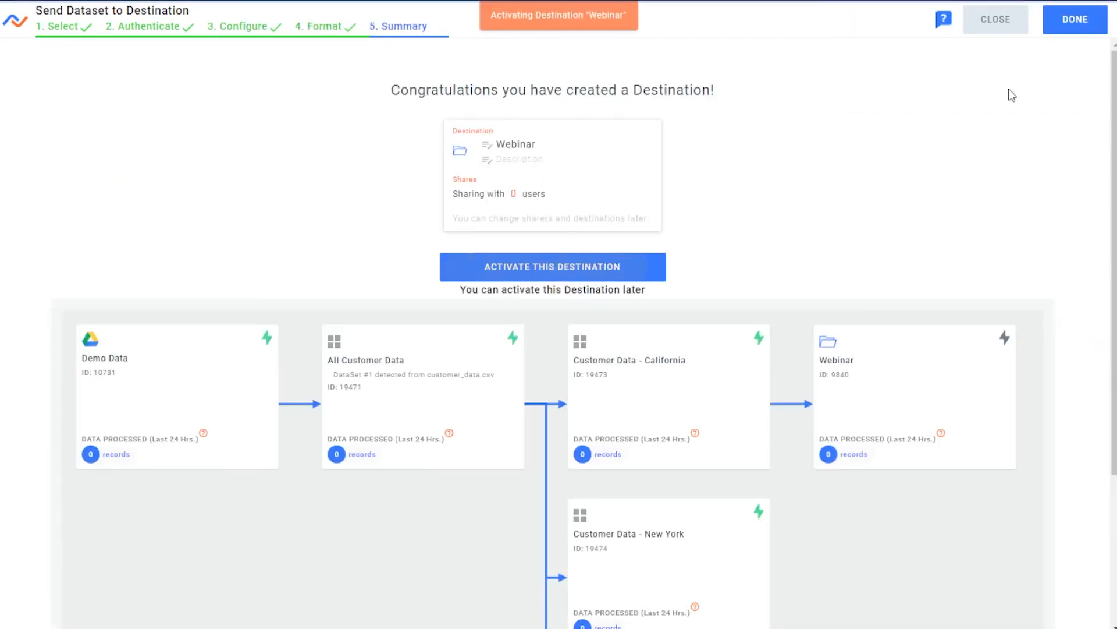
left_click(1063, 27)
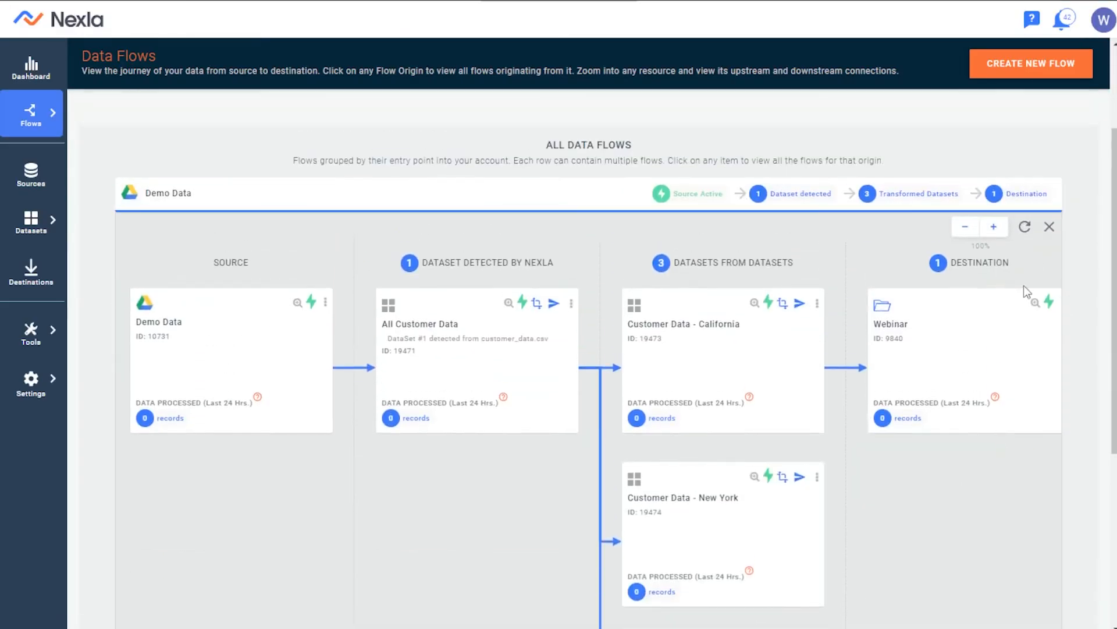
Rename the Webinar destination to "California".
left_click(1035, 302)
left_click(670, 80)
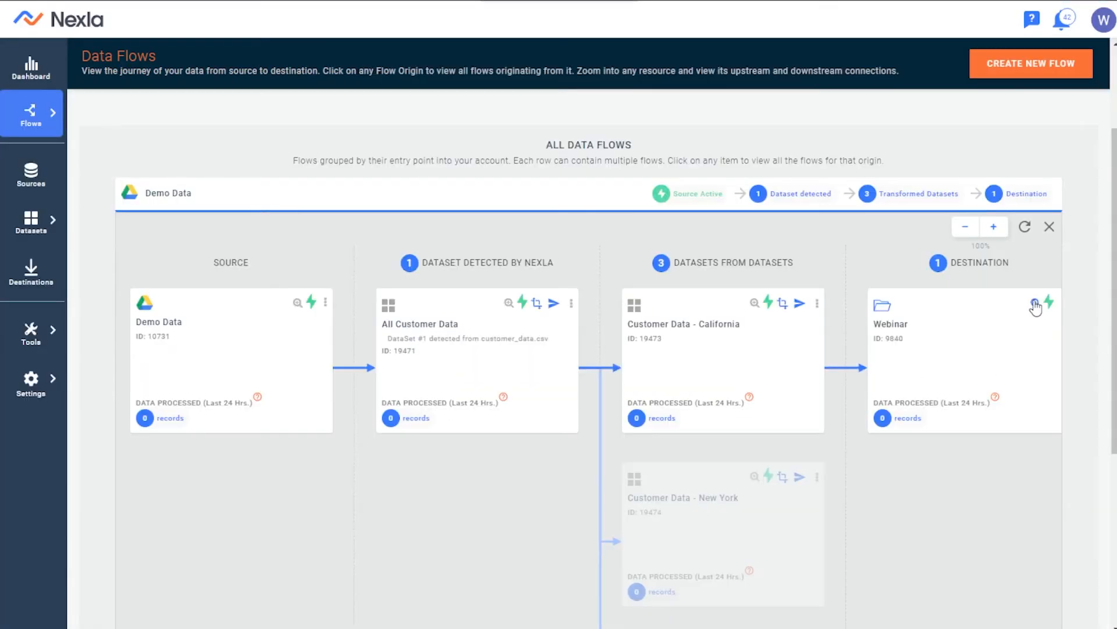
left_click(1036, 303)
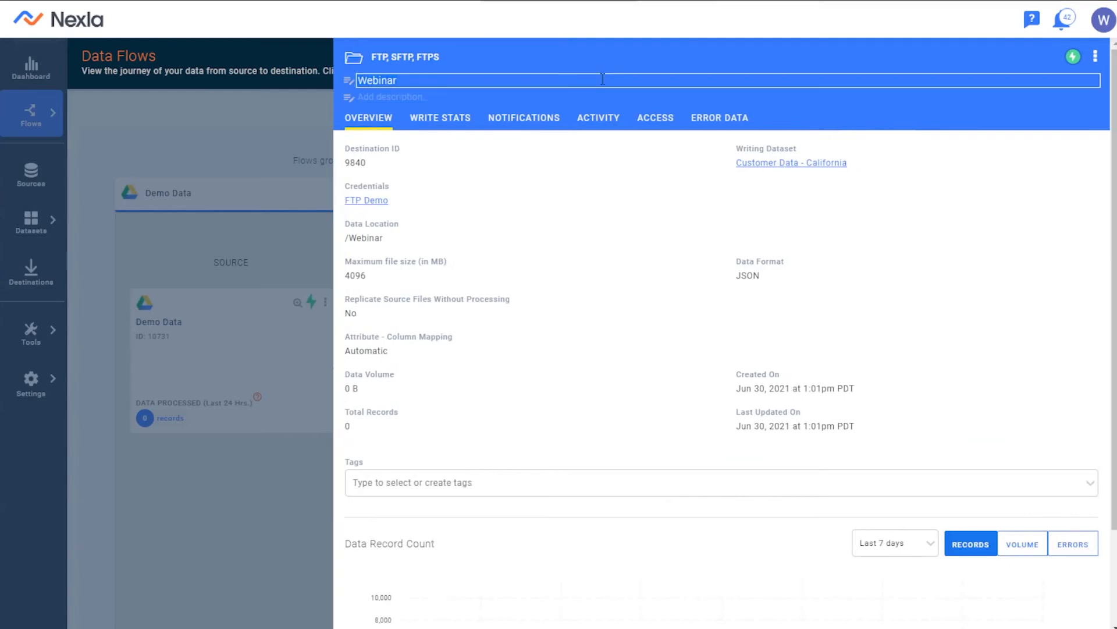
type("ornia")
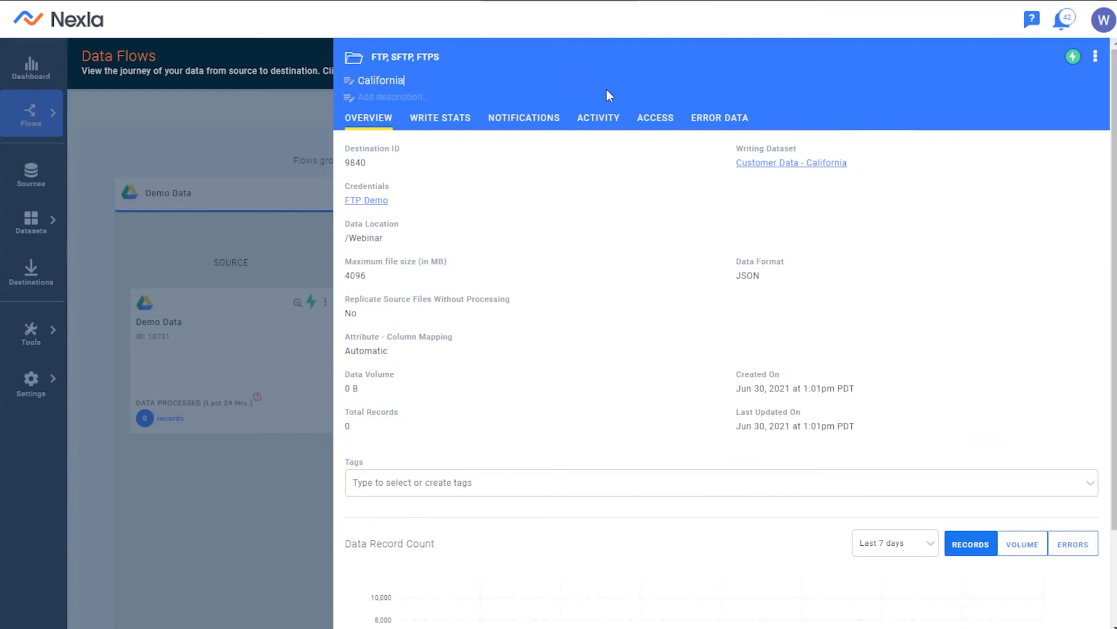
key("Return")
key("Escape")
Start sending the Customer Data - California dataset to a second destination of type FTP, SFTP, FTPS.
left_click(799, 304)
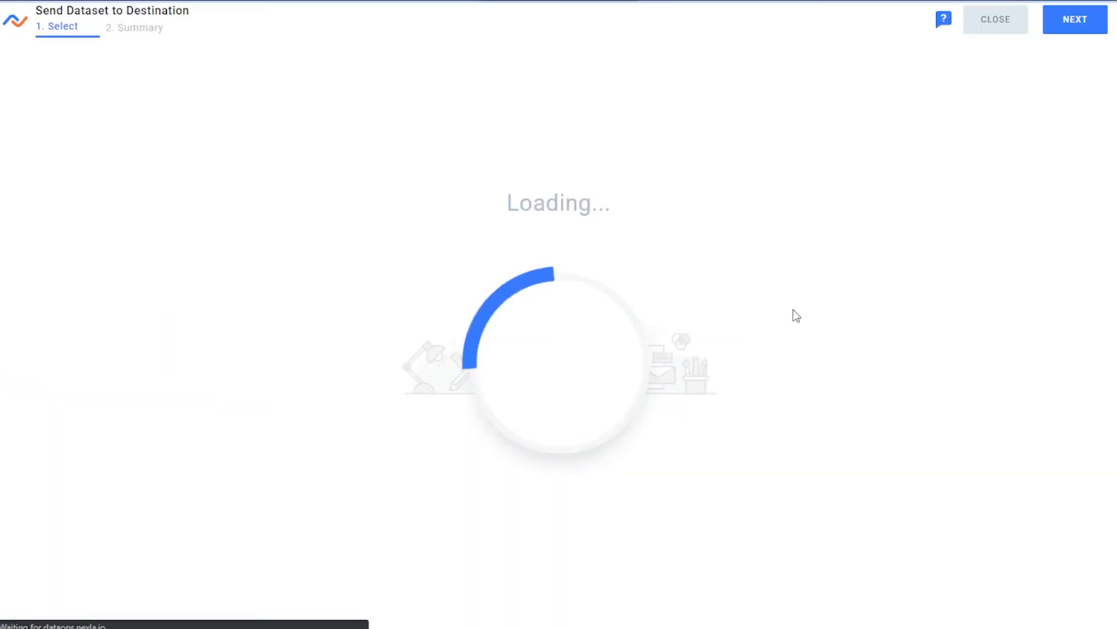
scroll(693, 314, "down", 1)
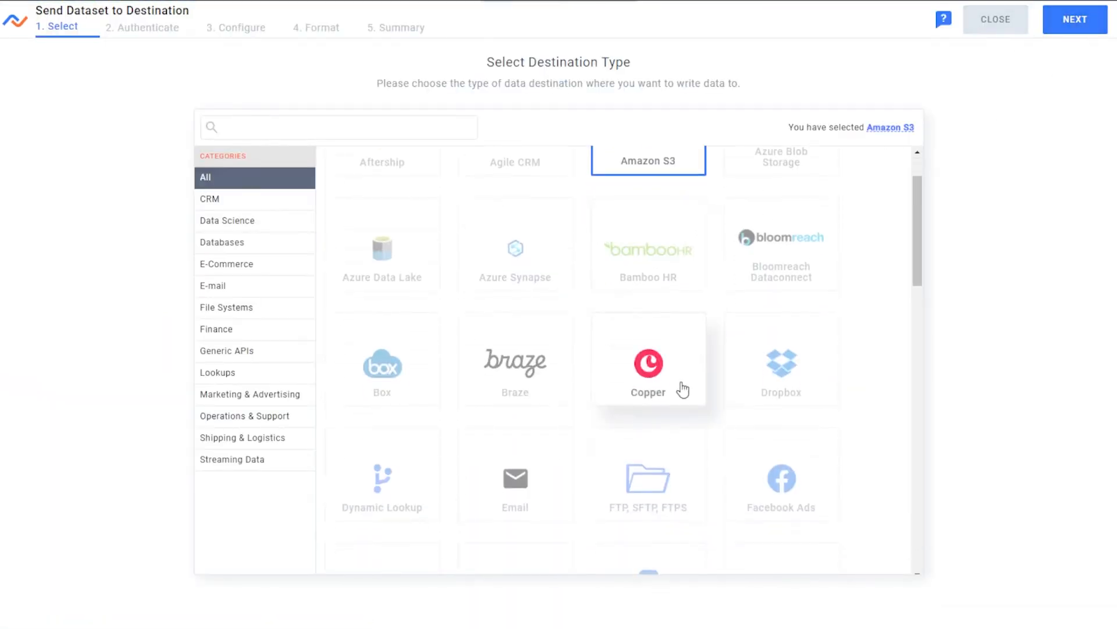
left_click(684, 482)
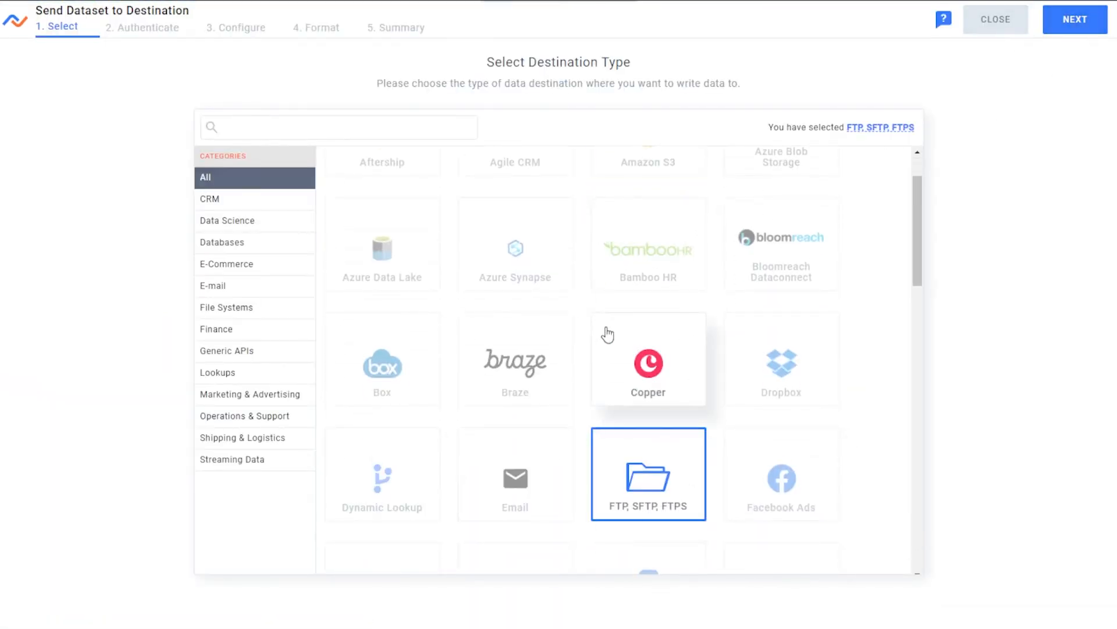
scroll(605, 331, "down", 2)
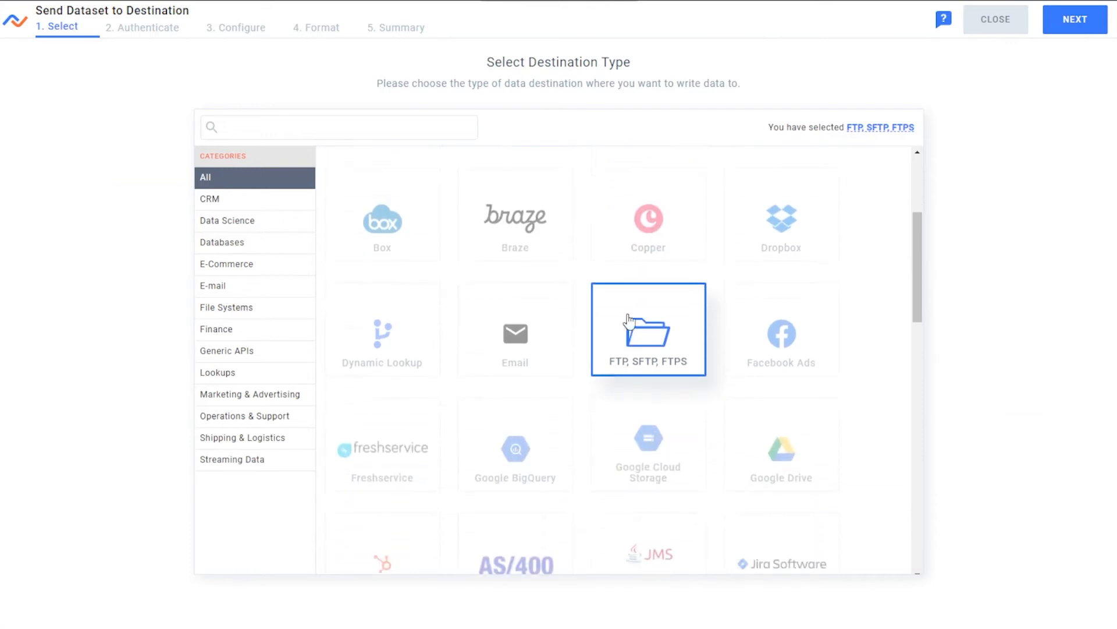
scroll(706, 299, "down", 1)
left_click(1096, 18)
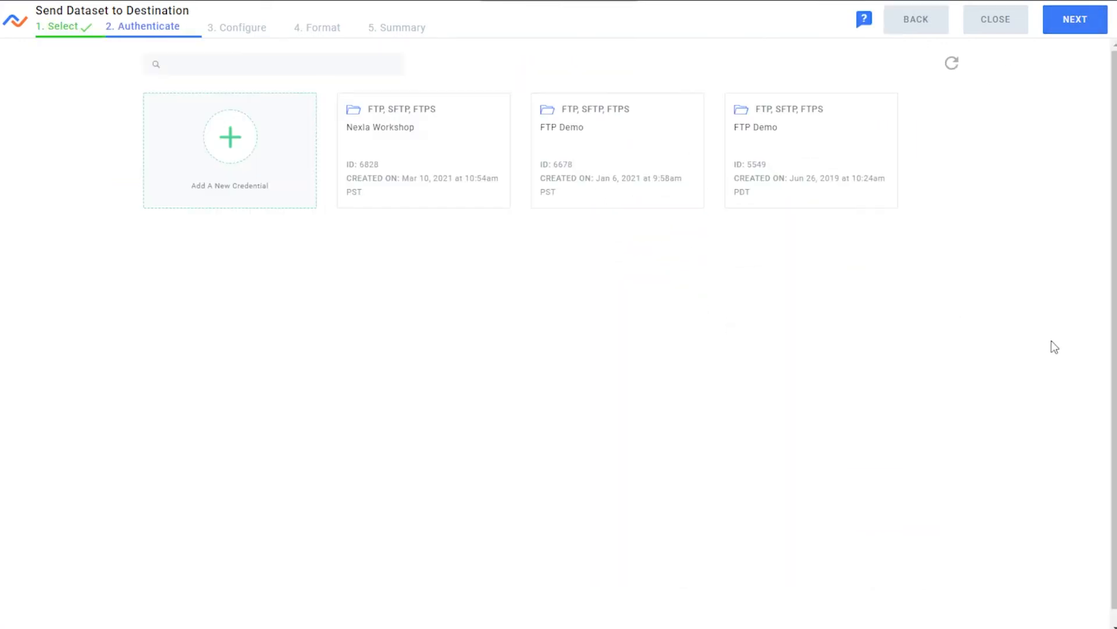
Authenticate the destination with the existing Nexla Workshop credential and continue to its configuration.
left_click(365, 167)
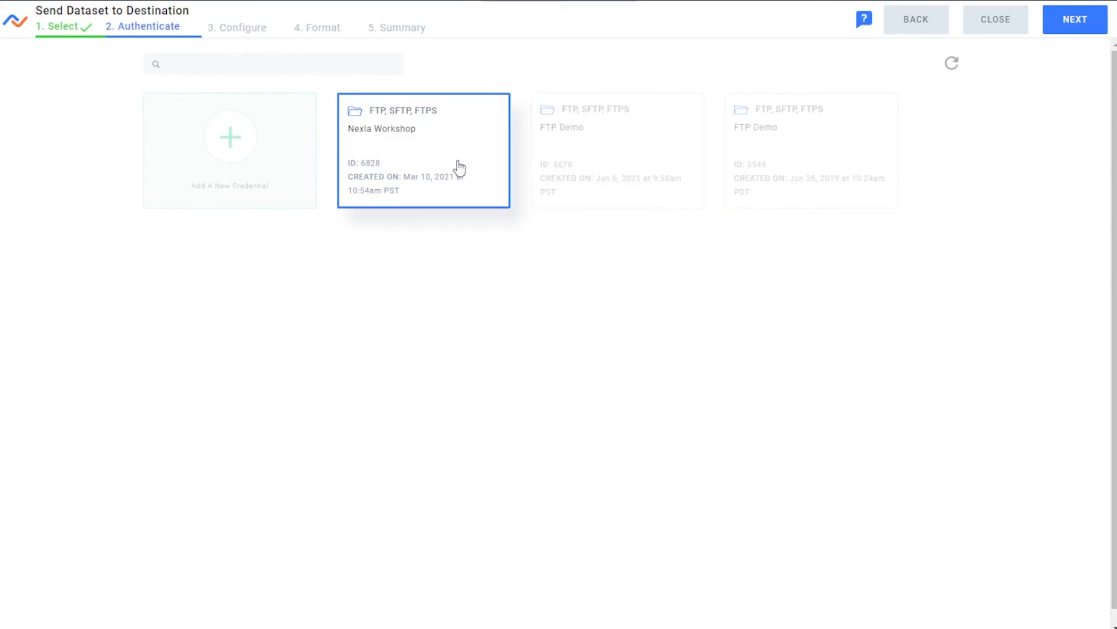
left_click(302, 170)
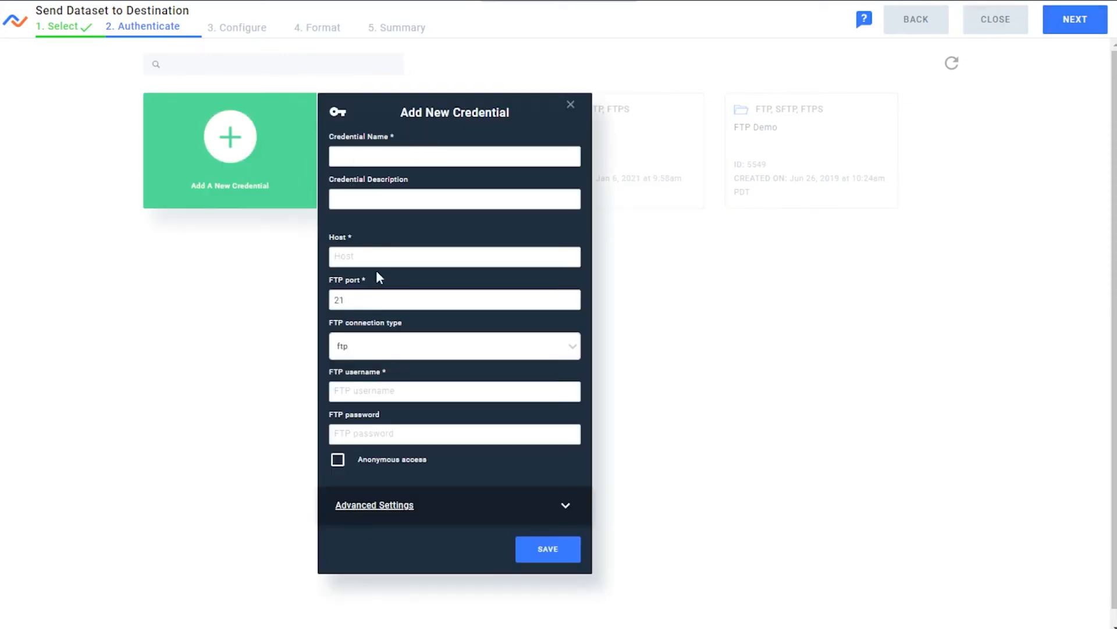
left_click(570, 105)
left_click(431, 144)
left_click(1081, 19)
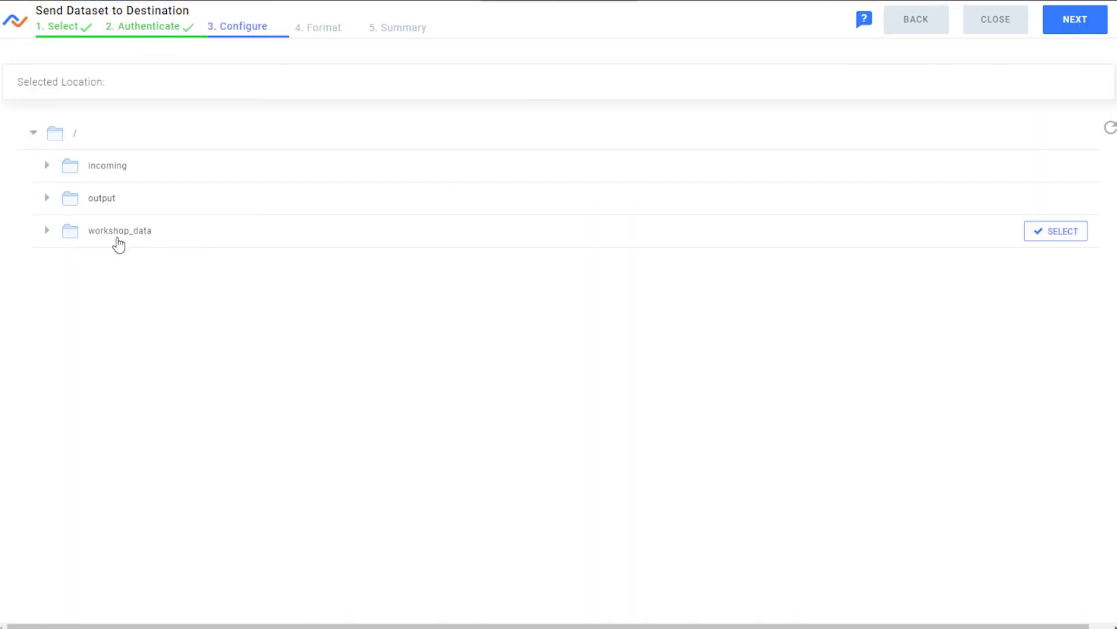
Choose the workshop_data folder as the output location, then create and activate the destination.
left_click(1036, 231)
left_click(1094, 23)
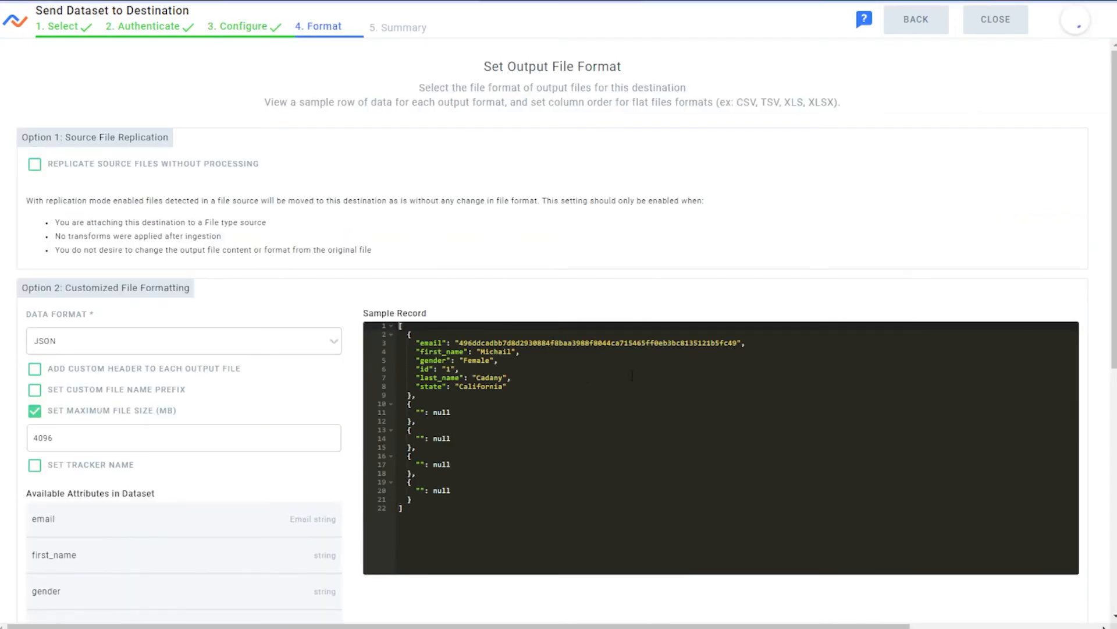
left_click(1051, 24)
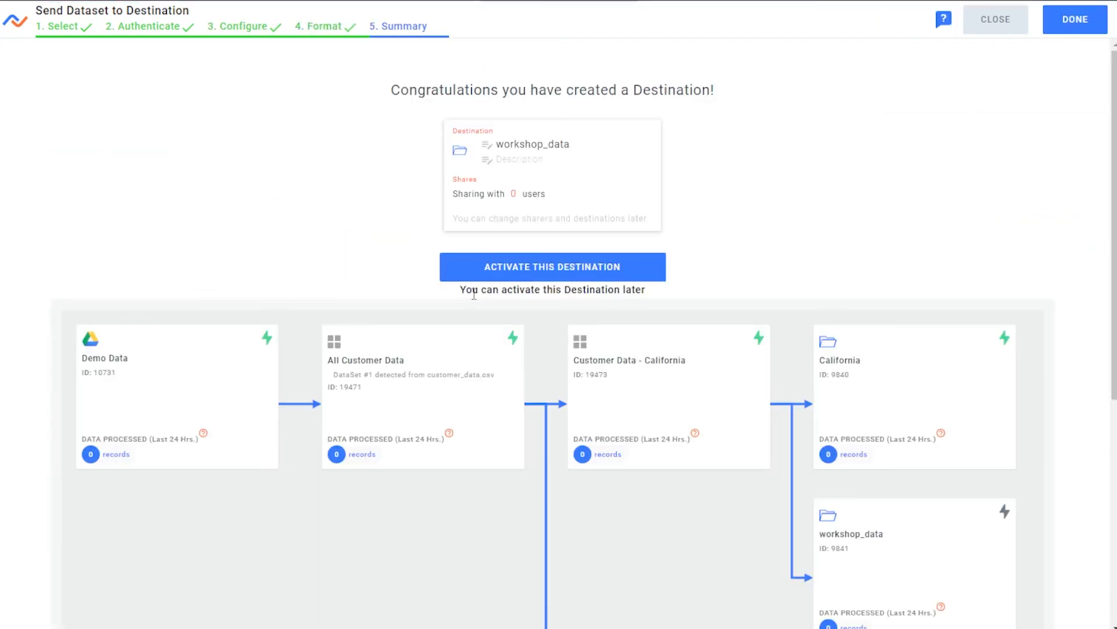
left_click(477, 272)
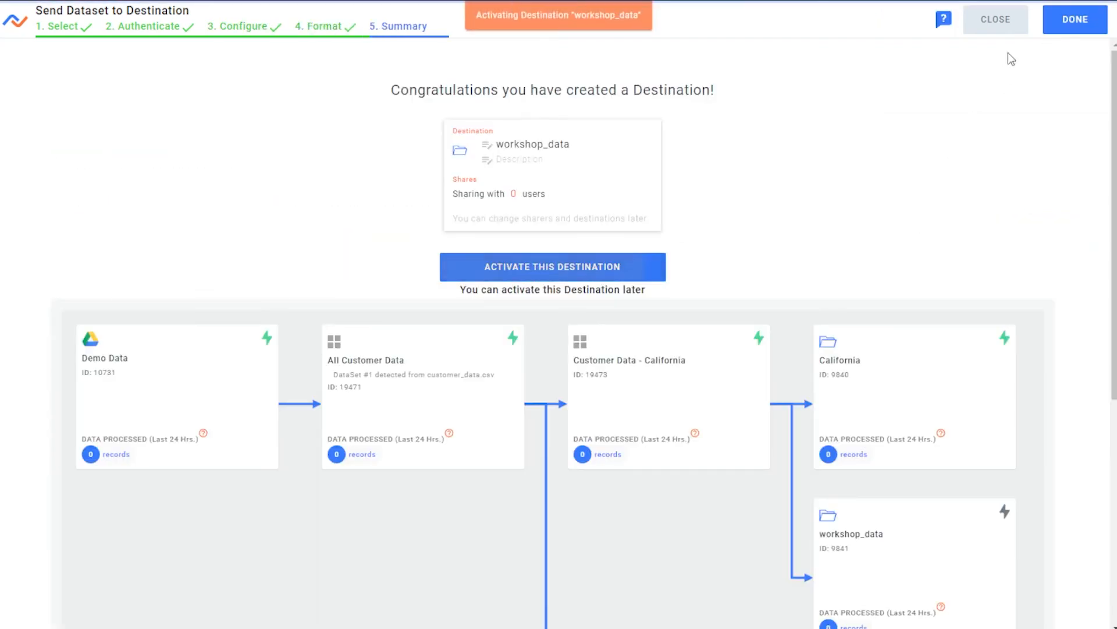
left_click(1082, 21)
Rename the workshop_data destination to "My Server" and close its details.
scroll(836, 370, "down", 4)
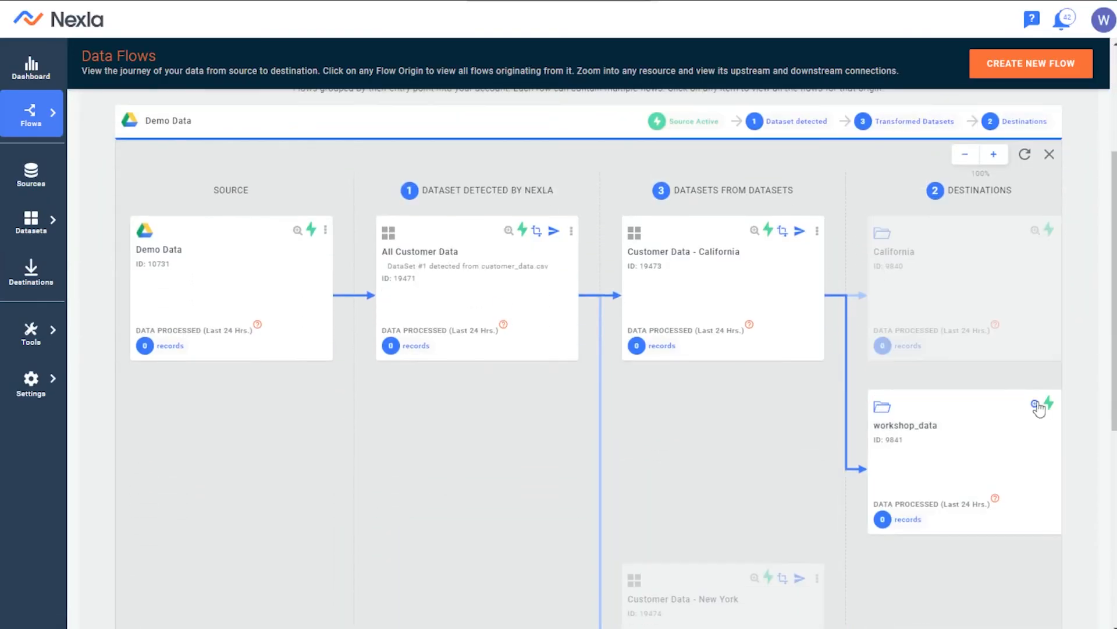
left_click(1025, 390)
left_click(714, 80)
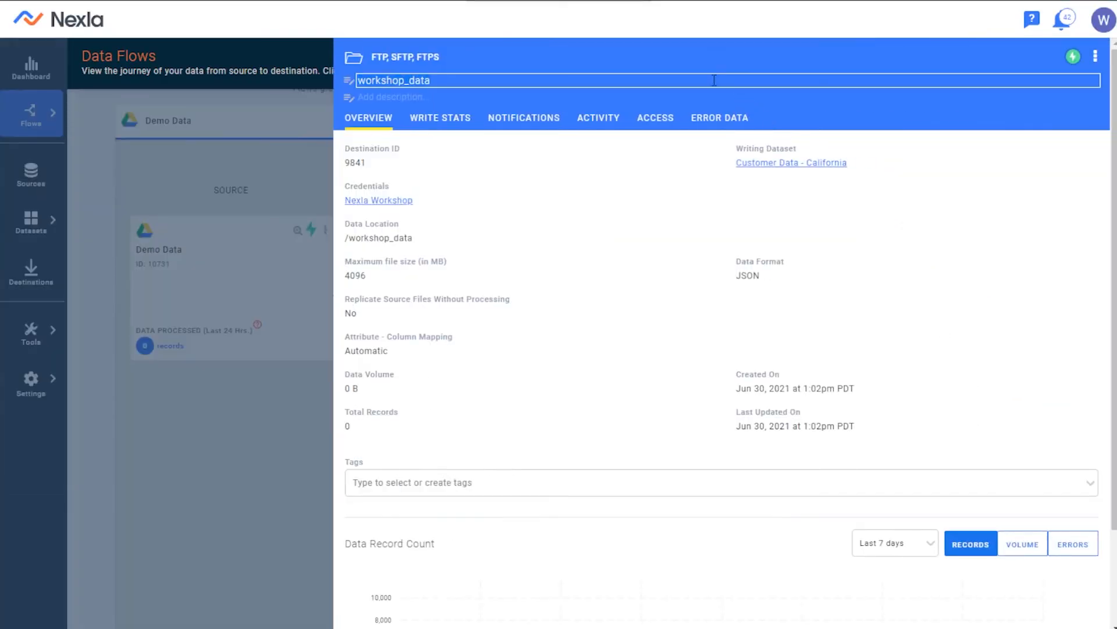
key("ctrl+a")
type("My Server")
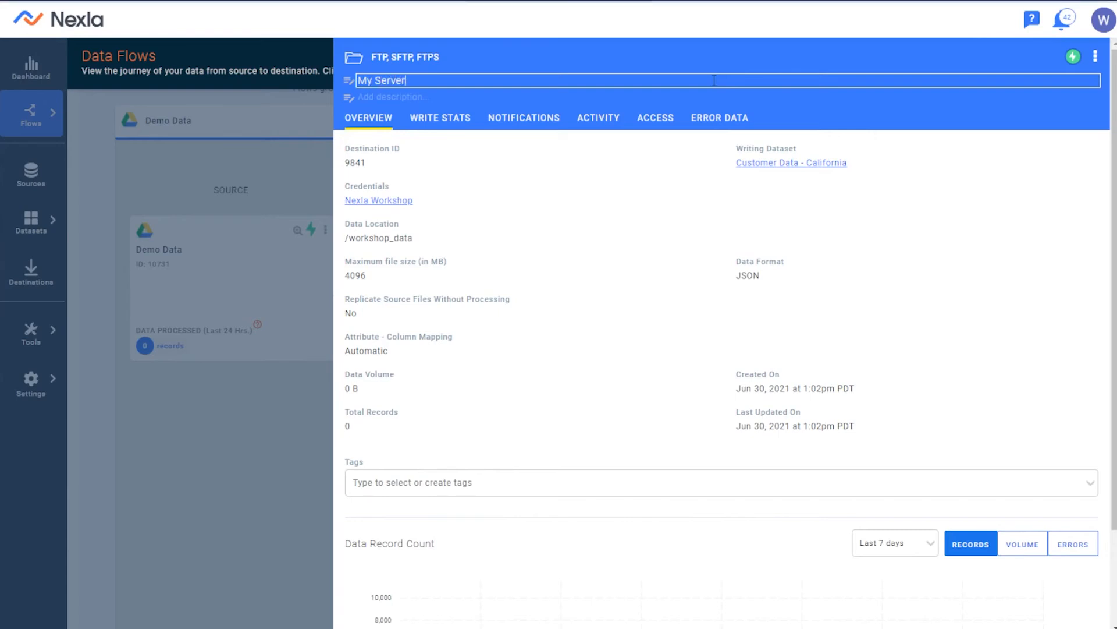
key("Return")
left_click(305, 267)
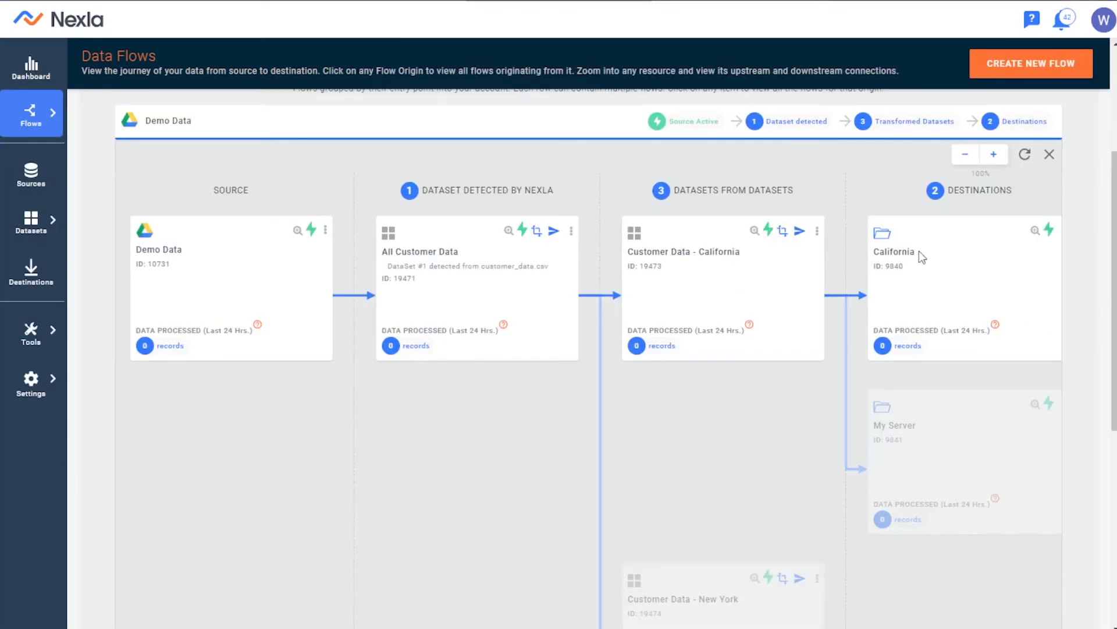
Start sending the Customer Data - New York dataset to a destination.
left_click(972, 419)
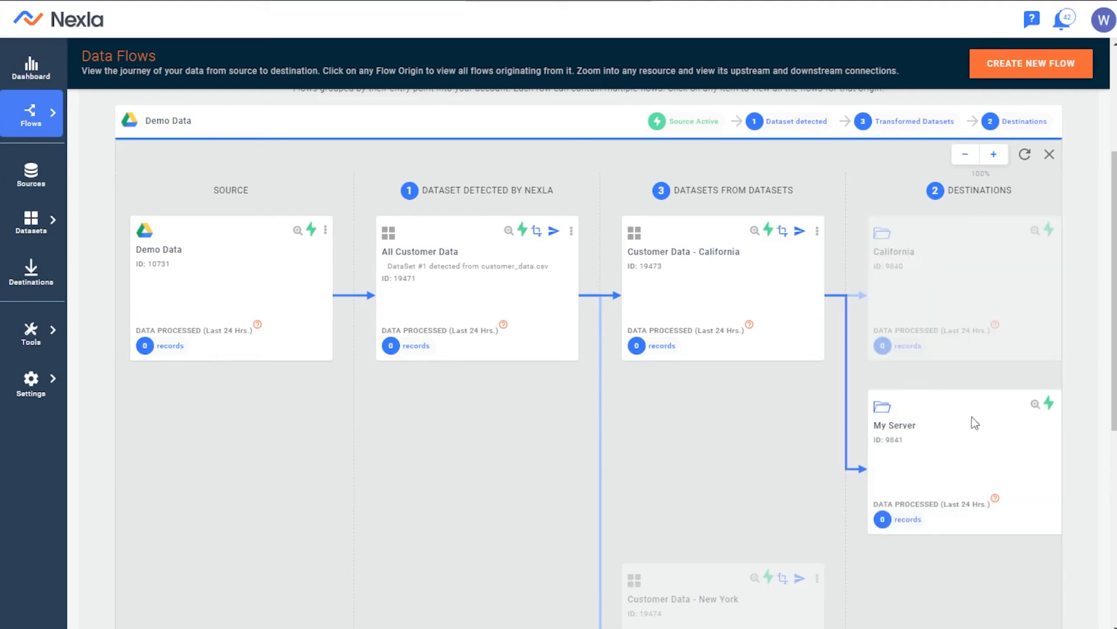
scroll(969, 413, "down", 5)
scroll(763, 326, "down", 2)
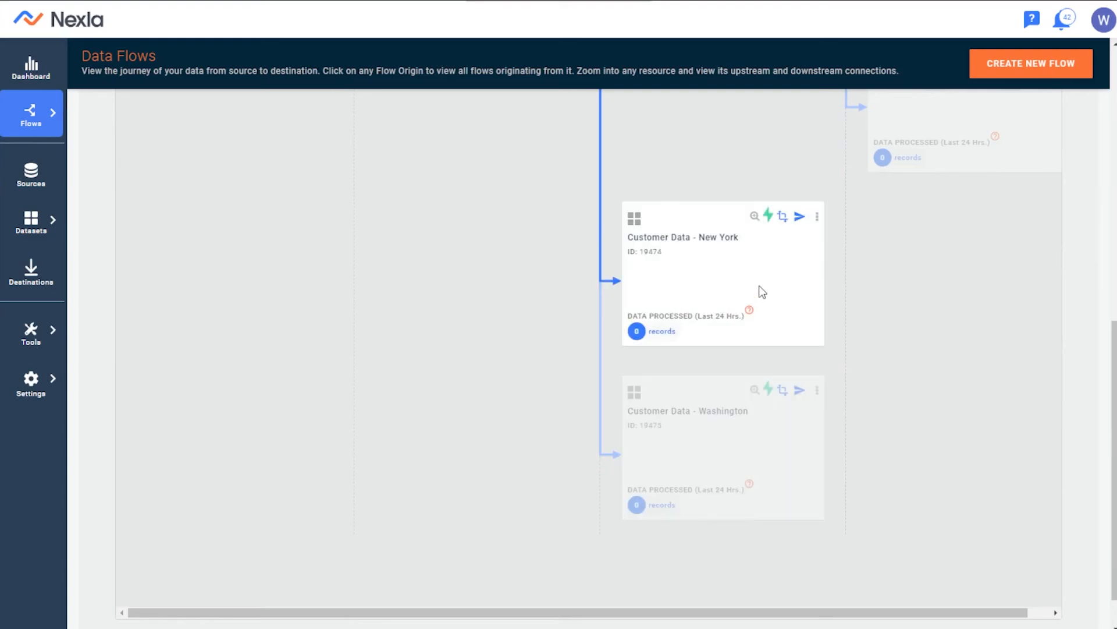
left_click(800, 217)
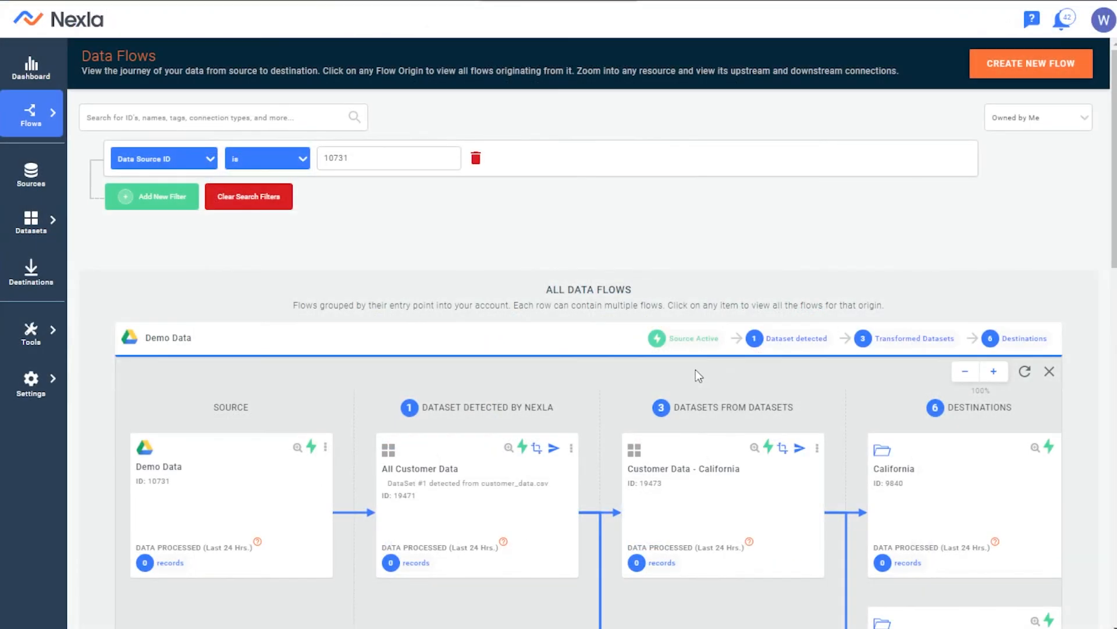
Review the destinations attached to the California, New York and Washington datasets in the Demo Data flow.
scroll(696, 369, "down", 3)
scroll(756, 375, "down", 2)
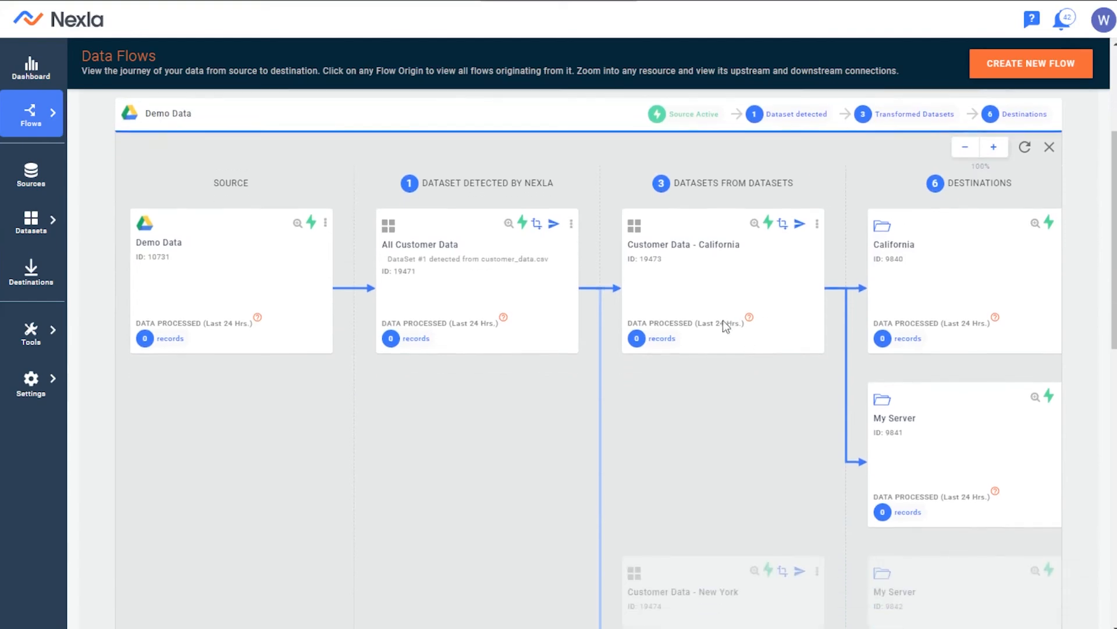
scroll(723, 320, "down", 2)
scroll(620, 270, "down", 1)
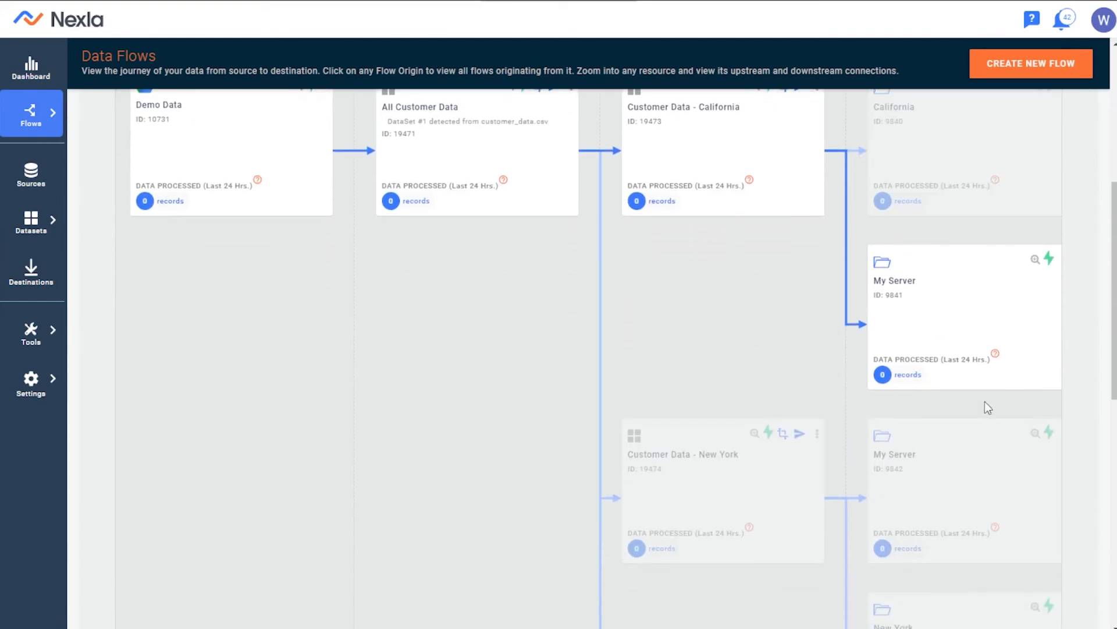
scroll(983, 343, "up", 2)
scroll(968, 477, "down", 5)
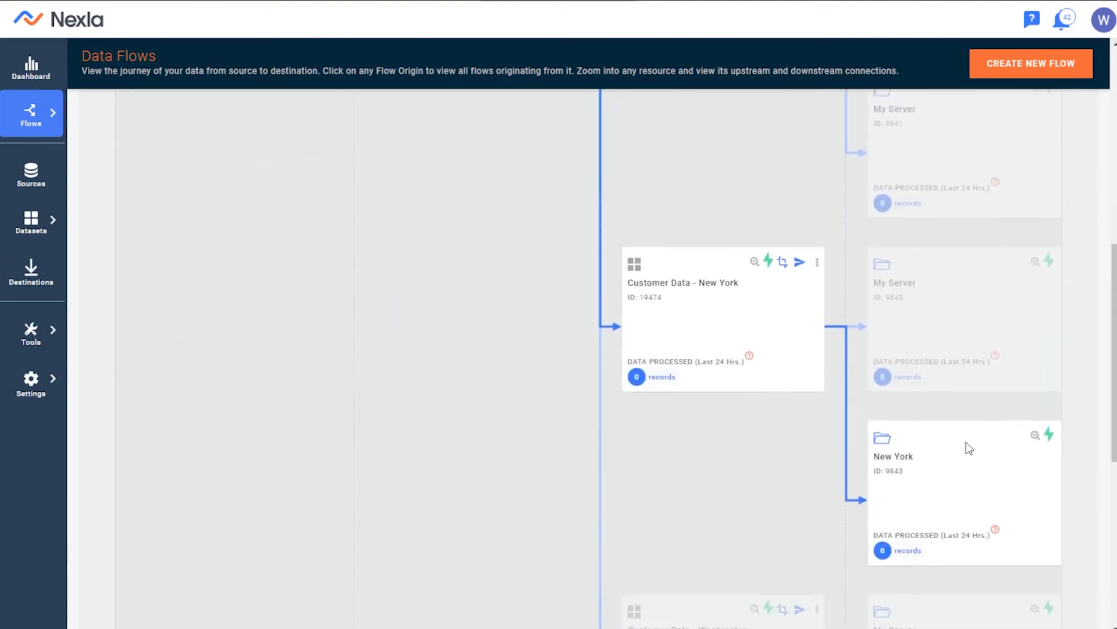
scroll(983, 422, "down", 3)
scroll(960, 422, "up", 7)
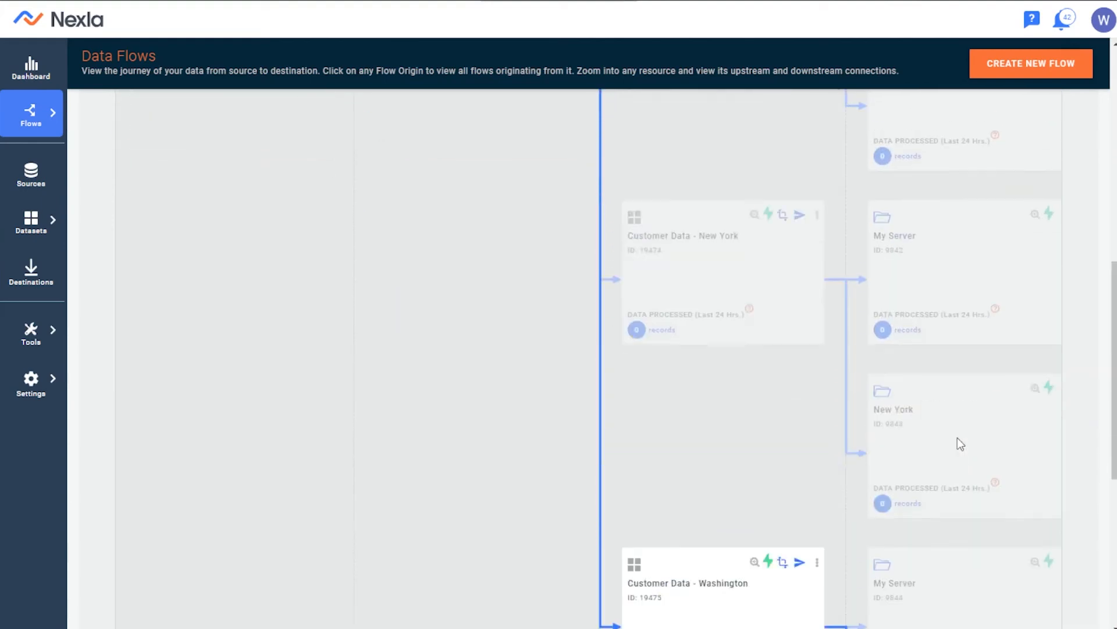
scroll(961, 384, "up", 4)
Reduce the Demo Data flow diagram to 50% to inspect all its state branches together.
left_click(964, 292)
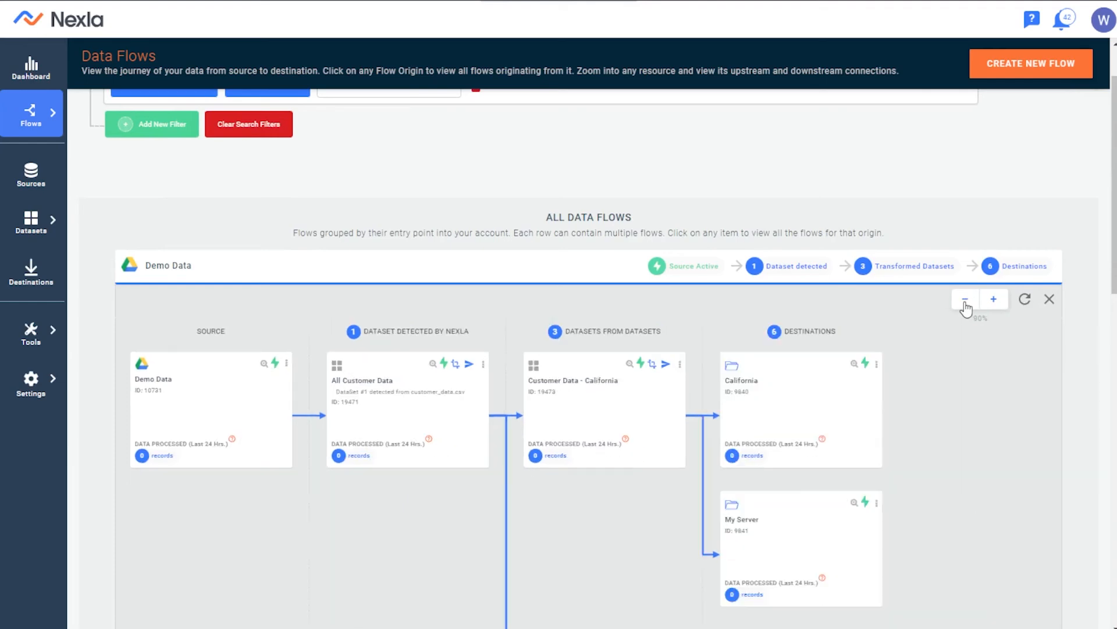
left_click(964, 293)
scroll(873, 352, "down", 5)
scroll(871, 348, "up", 3)
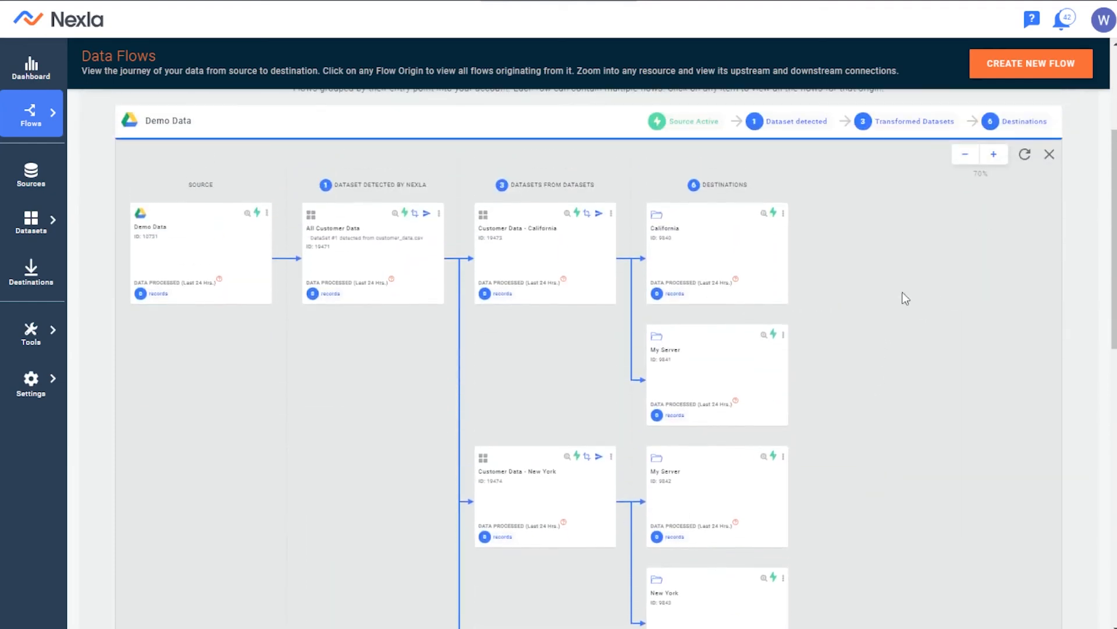
left_click(966, 156)
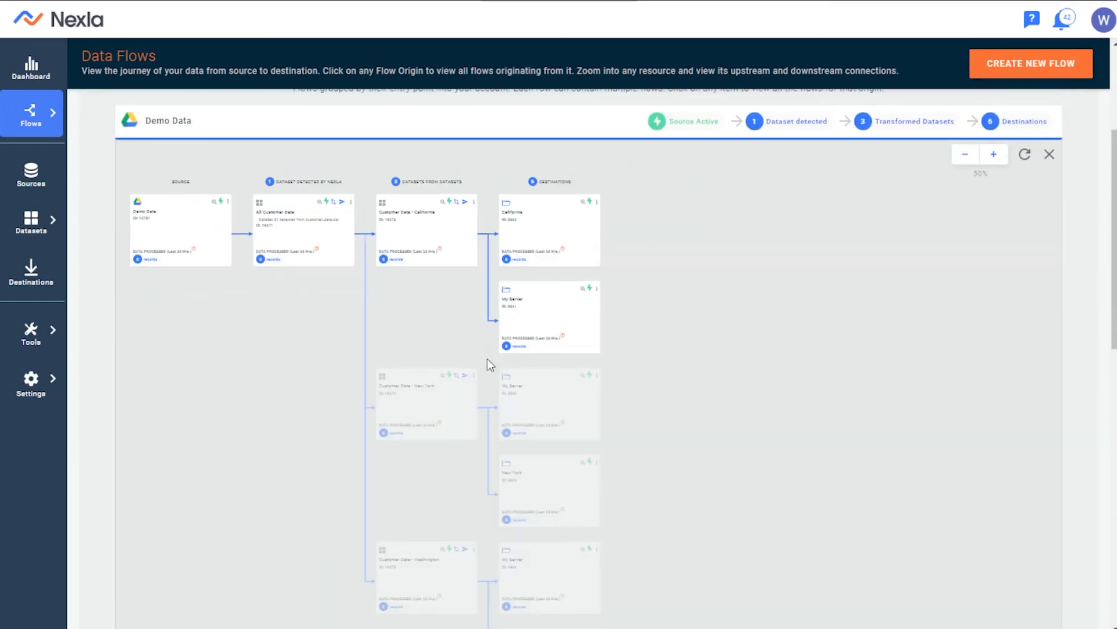